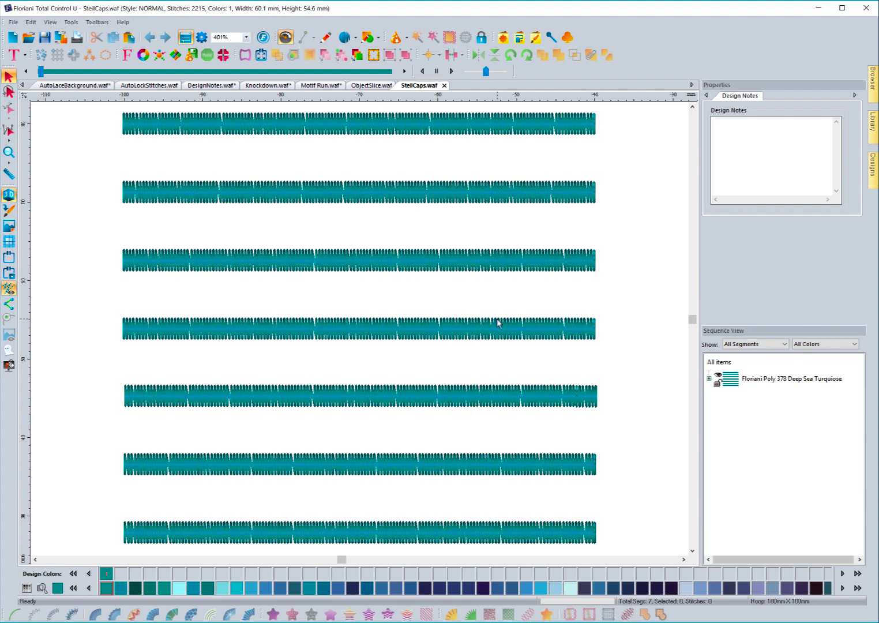
# Step: Draw a three-point Steil line about 71 mm wide and 12 mm high above the stack of horizontal bars
pyautogui.scroll(-2, 497, 323)
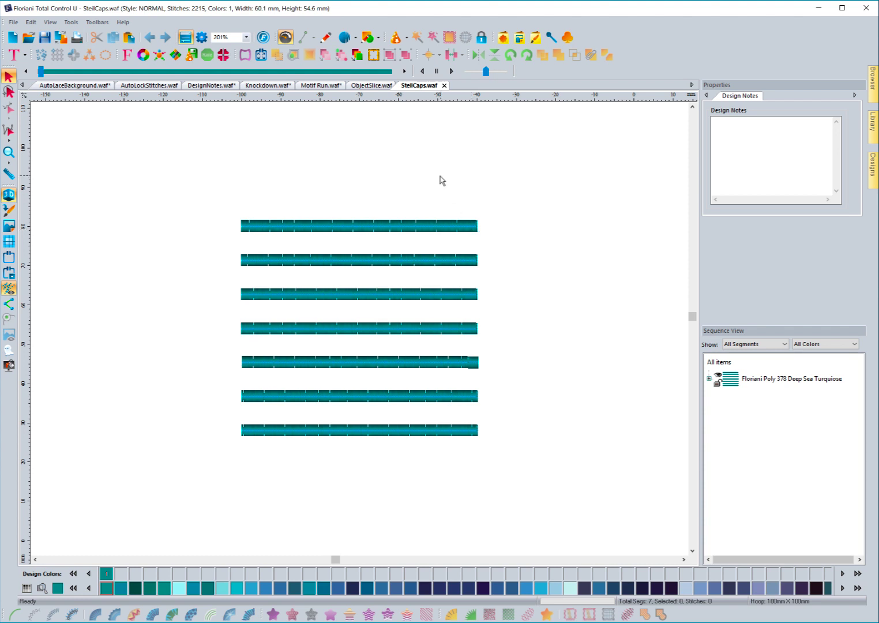
pyautogui.click(357, 39)
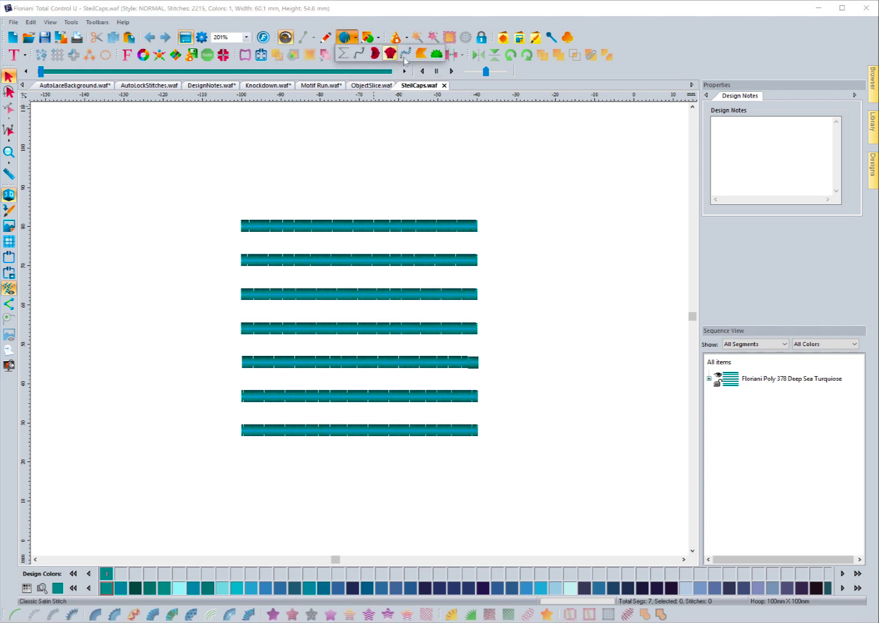
pyautogui.click(406, 57)
pyautogui.click(253, 157)
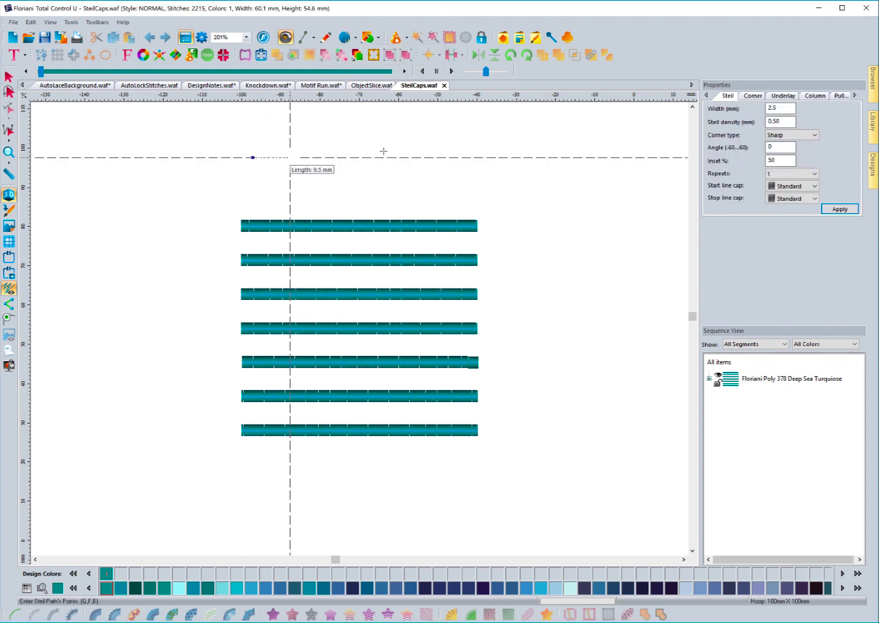
pyautogui.click(385, 151)
pyautogui.click(529, 189)
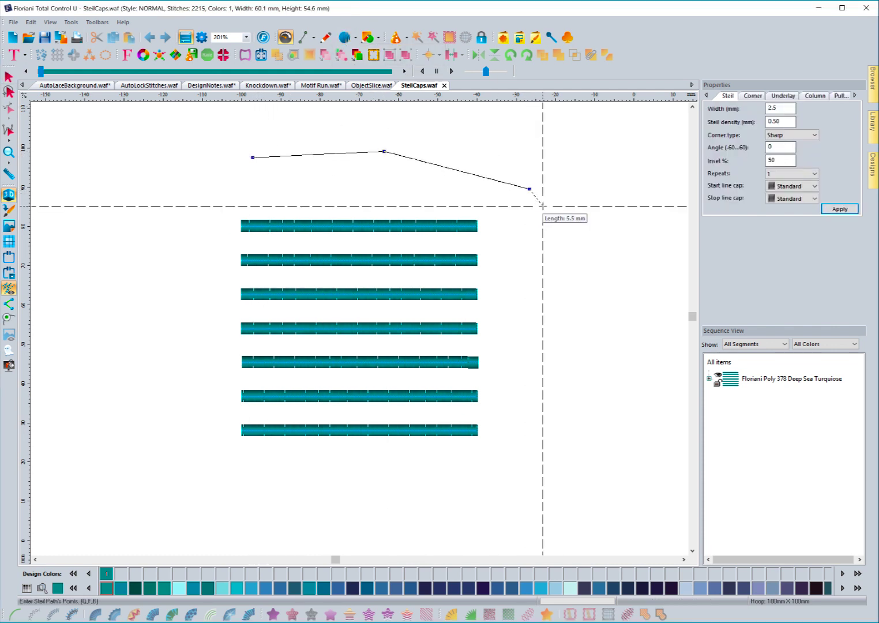
pyautogui.press('Return')
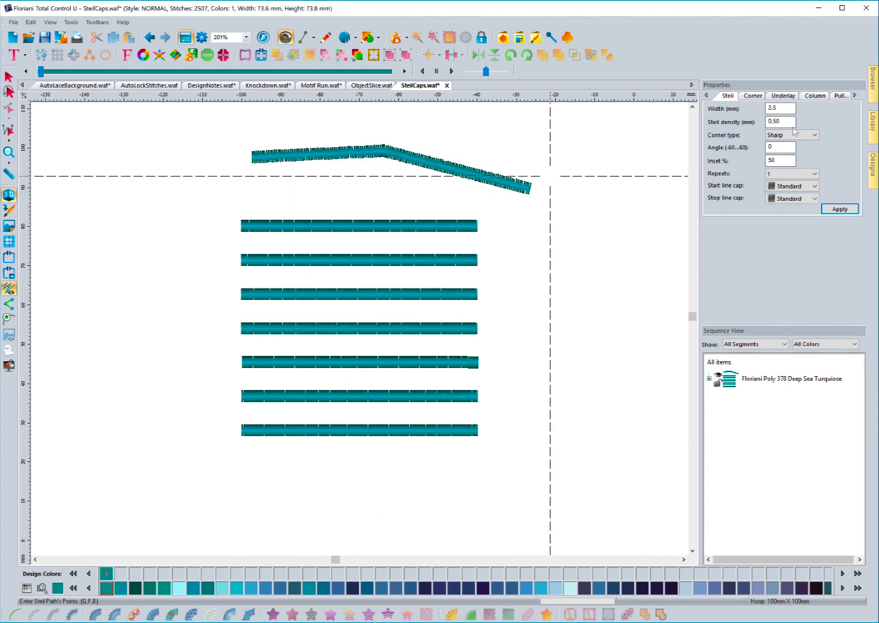
# Step: Set the width of the newly drawn angled Steil line to 6 mm
pyautogui.click(784, 107)
pyautogui.write('6')
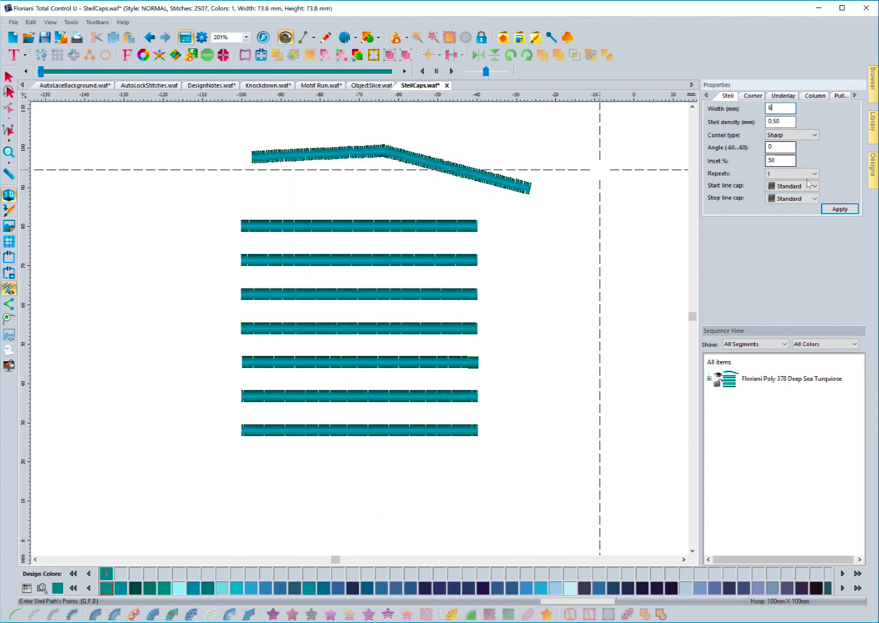
pyautogui.click(831, 210)
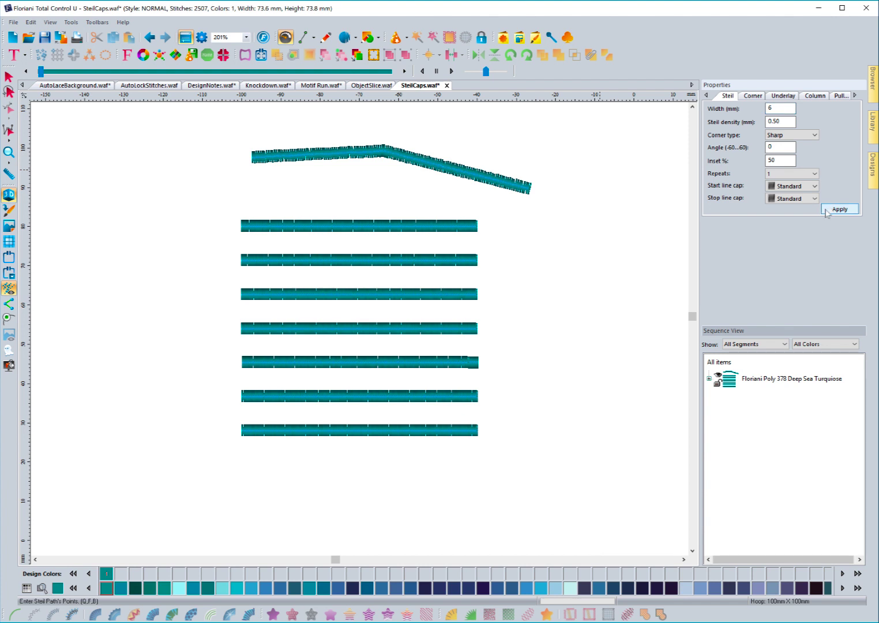
pyautogui.press('Escape')
pyautogui.click(349, 153)
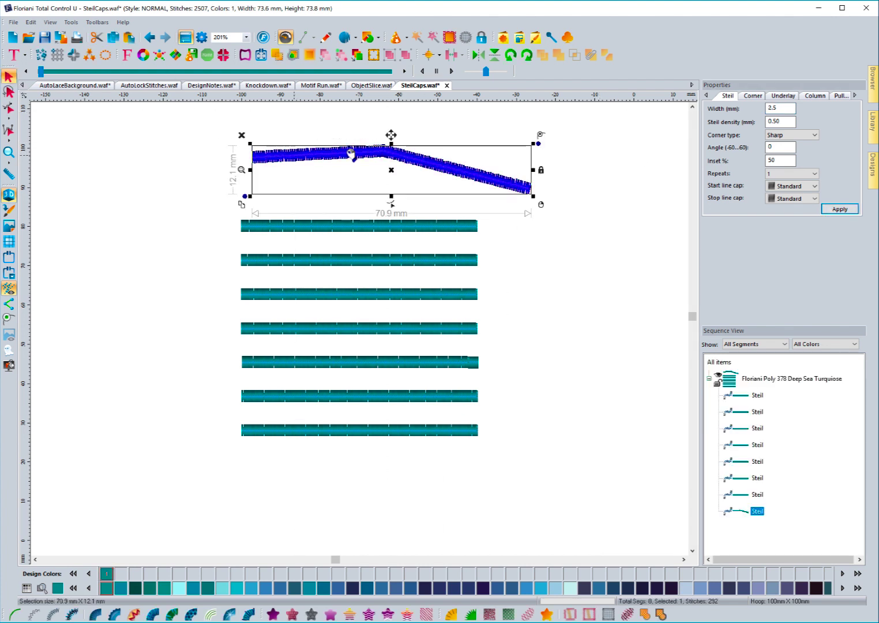
pyautogui.click(779, 108)
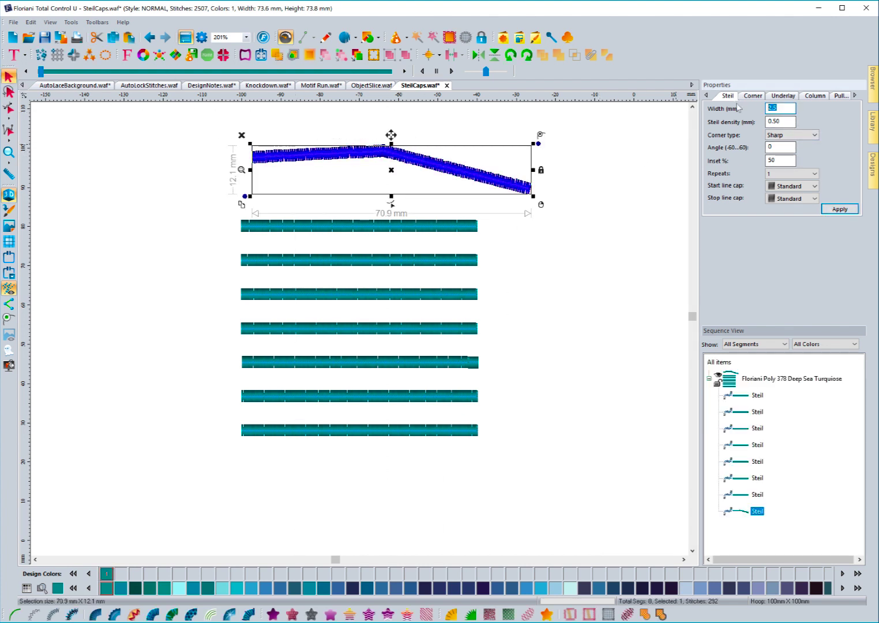
pyautogui.write('6')
pyautogui.click(840, 209)
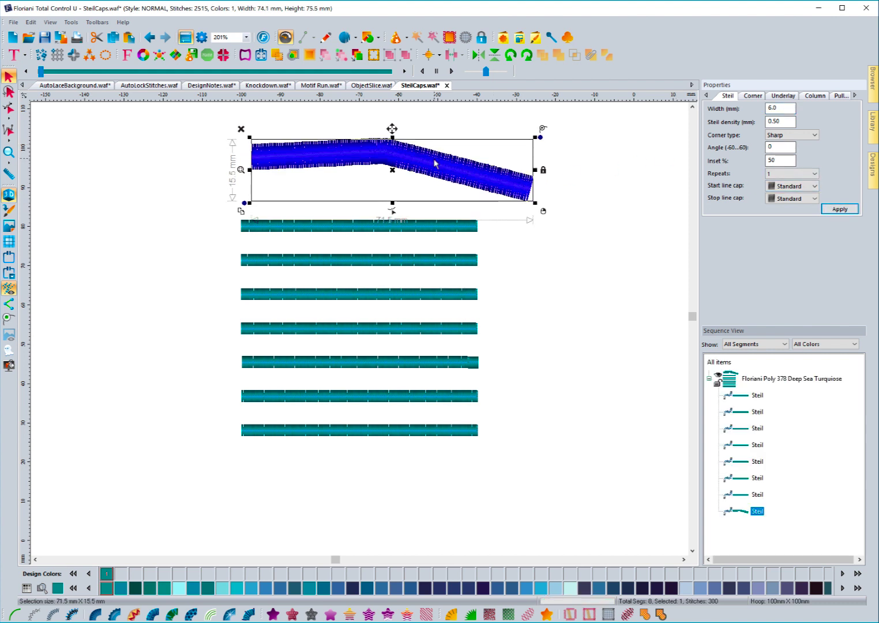
# Step: Set the angled Steil line's width to 2 mm, then to 2.5 mm
pyautogui.click(771, 109)
pyautogui.write('2')
pyautogui.click(830, 209)
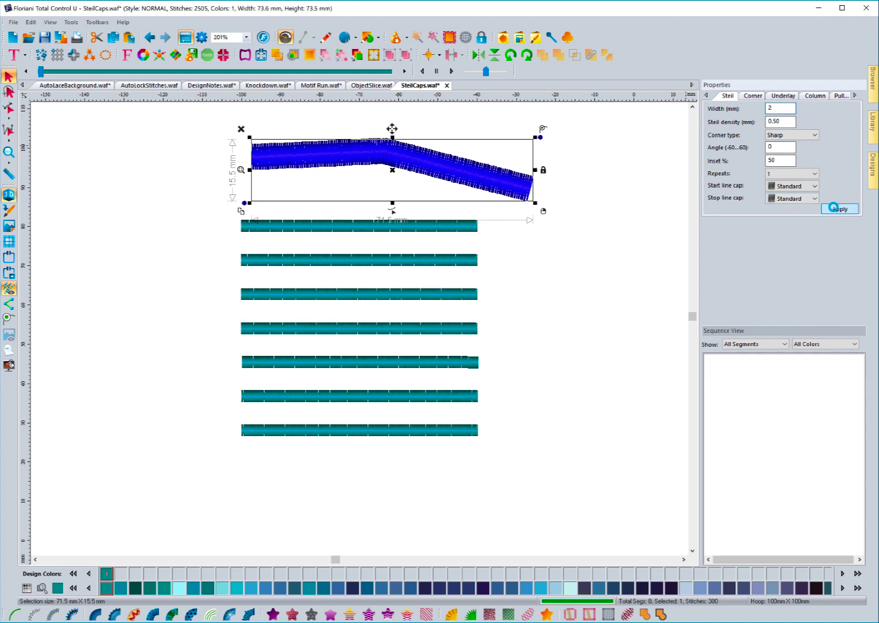
pyautogui.click(771, 108)
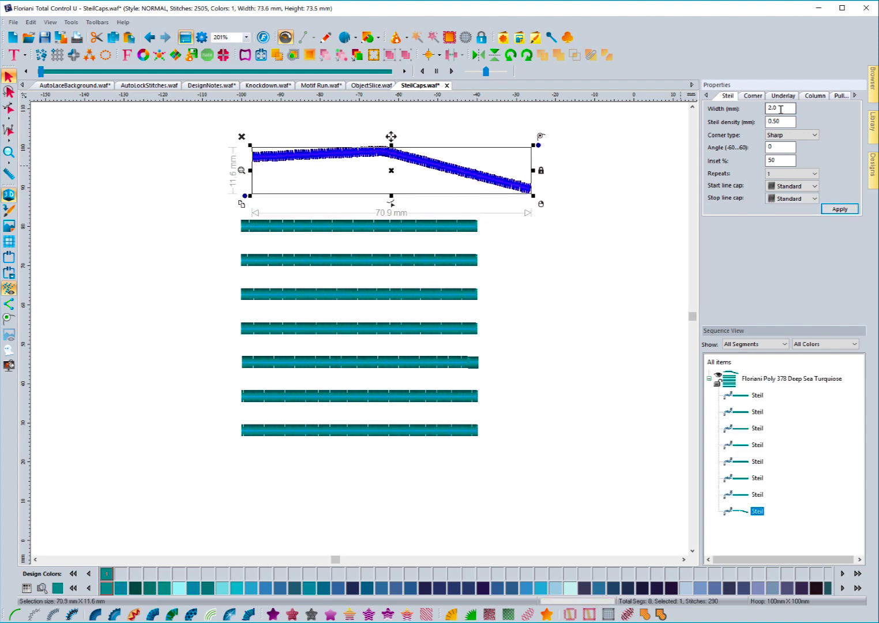
pyautogui.write('2.5')
pyautogui.click(839, 209)
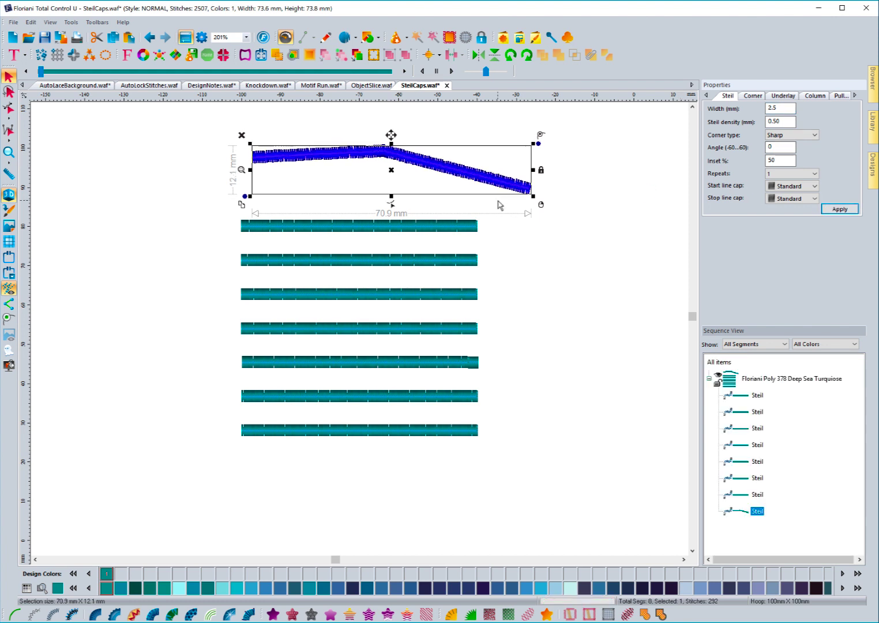
# Step: Delete the angled Steil line above the bars and clear the selection
pyautogui.click(311, 183)
pyautogui.click(315, 164)
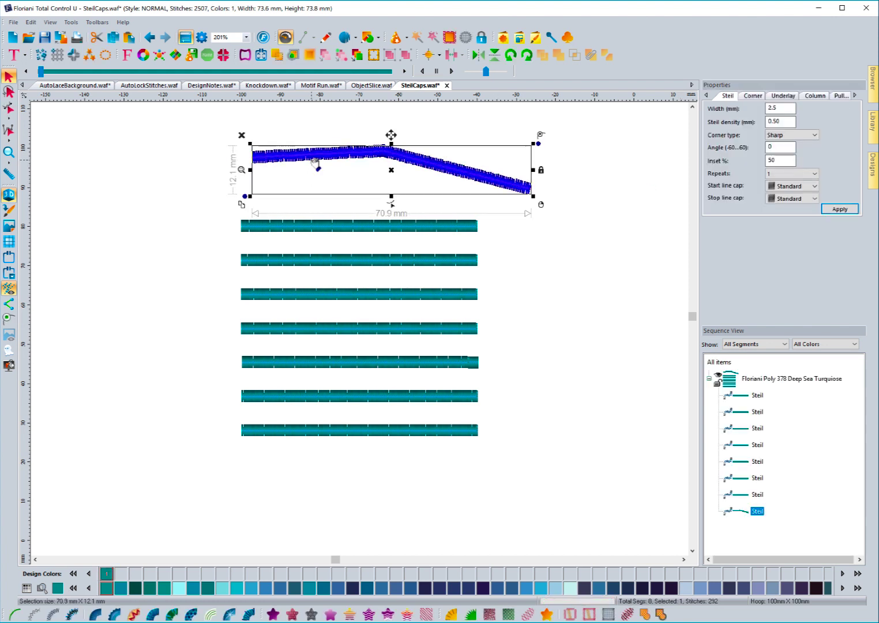
pyautogui.click(242, 135)
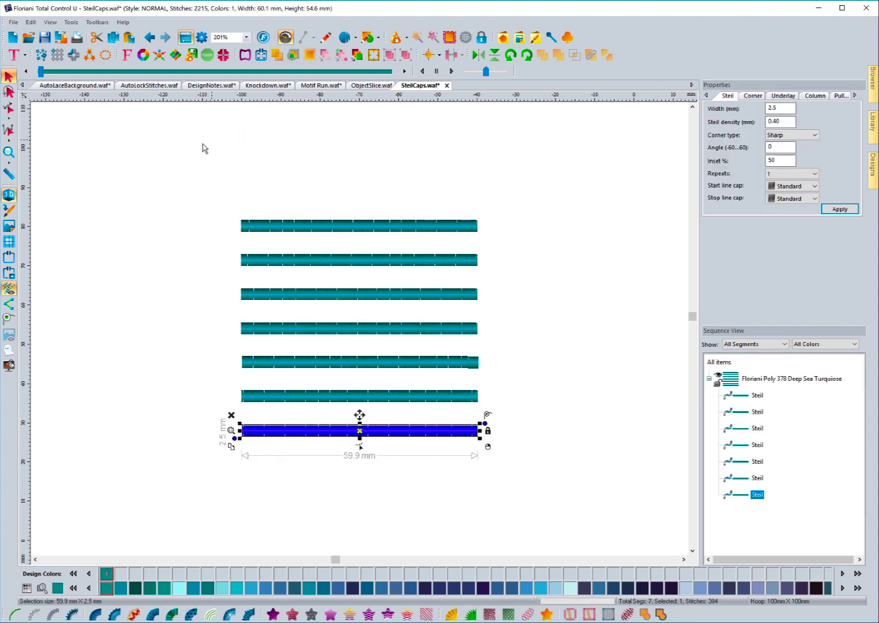
pyautogui.click(173, 202)
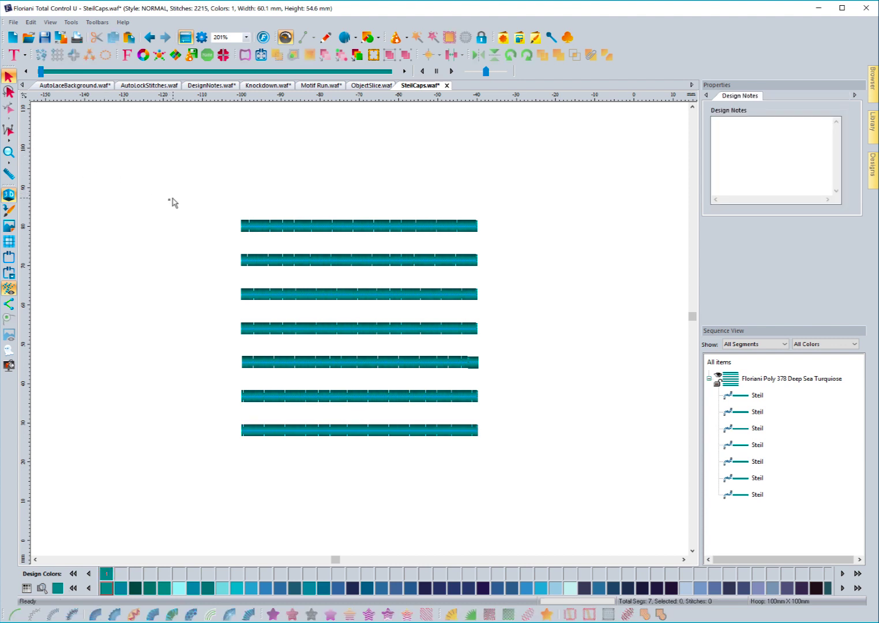
# Step: Examine the top two Steil bars' line cap settings and the top bar's start and stop points
pyautogui.click(9, 151)
pyautogui.click(8, 77)
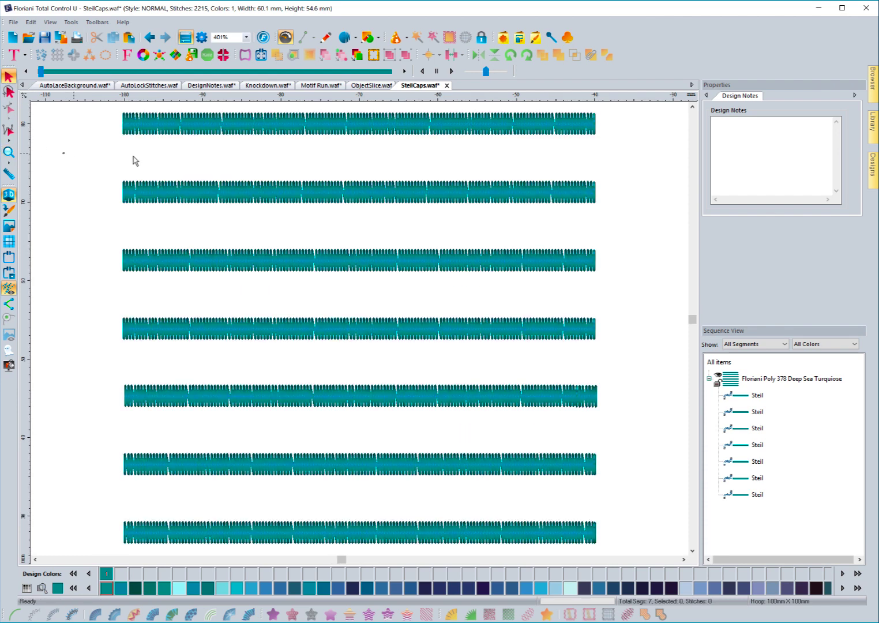
pyautogui.click(179, 136)
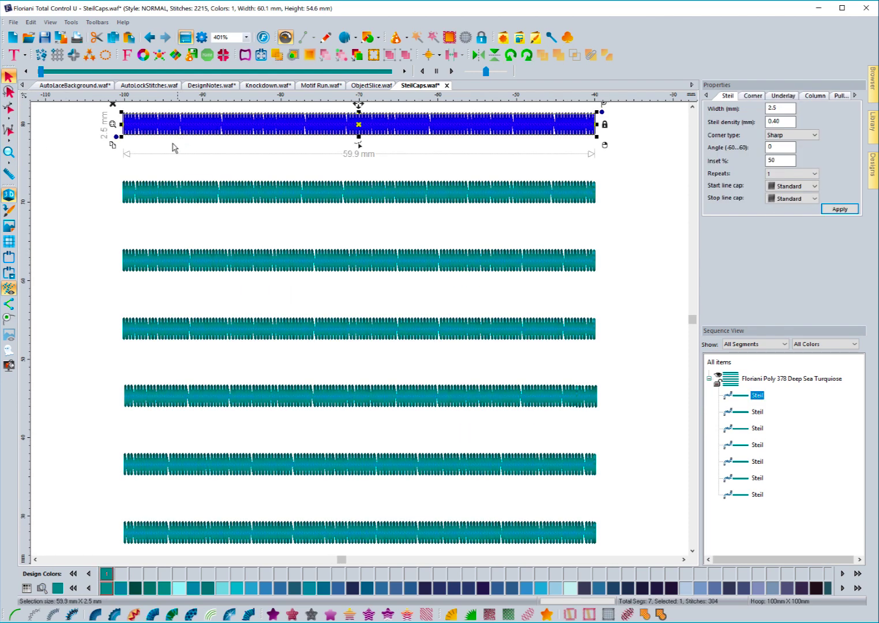
pyautogui.click(171, 170)
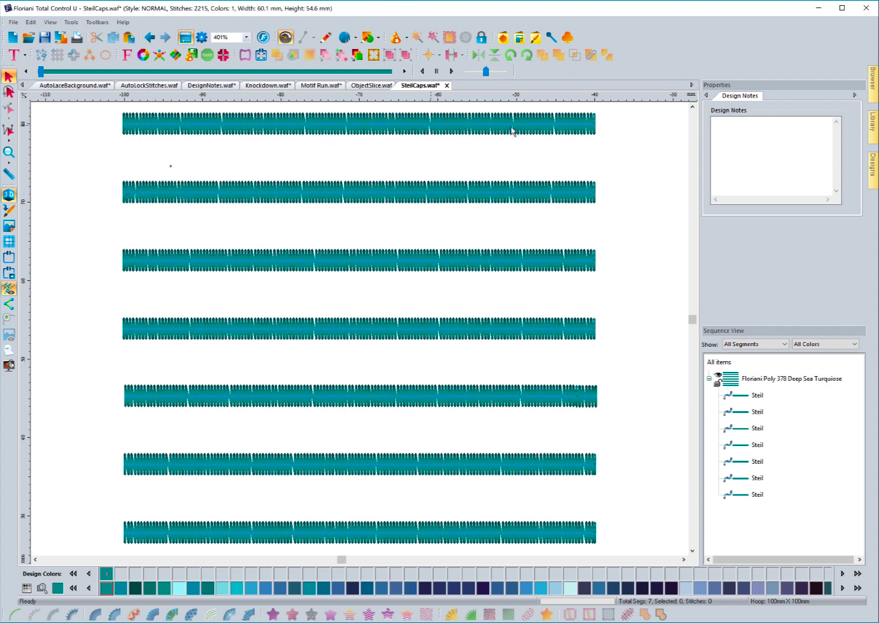
pyautogui.click(544, 202)
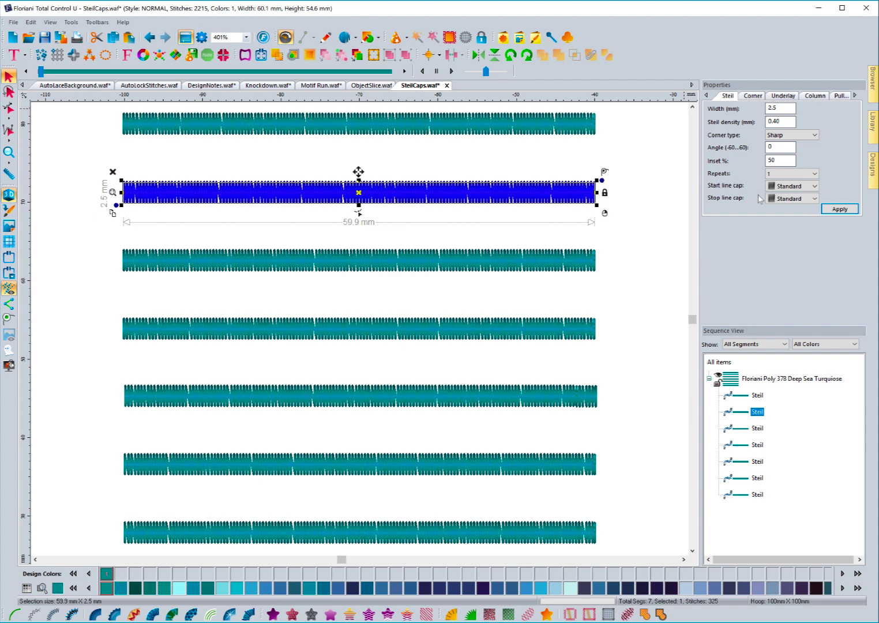
pyautogui.click(557, 133)
pyautogui.click(9, 109)
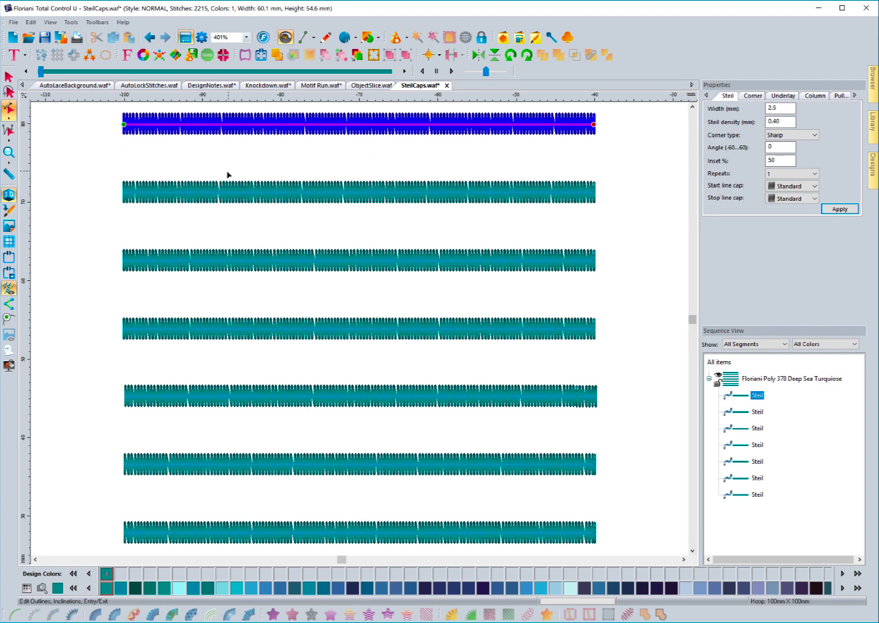
pyautogui.moveTo(120, 130)
# Step: Set both the start and stop line caps of the second Steil bar from the top to Rounded
pyautogui.click(332, 199)
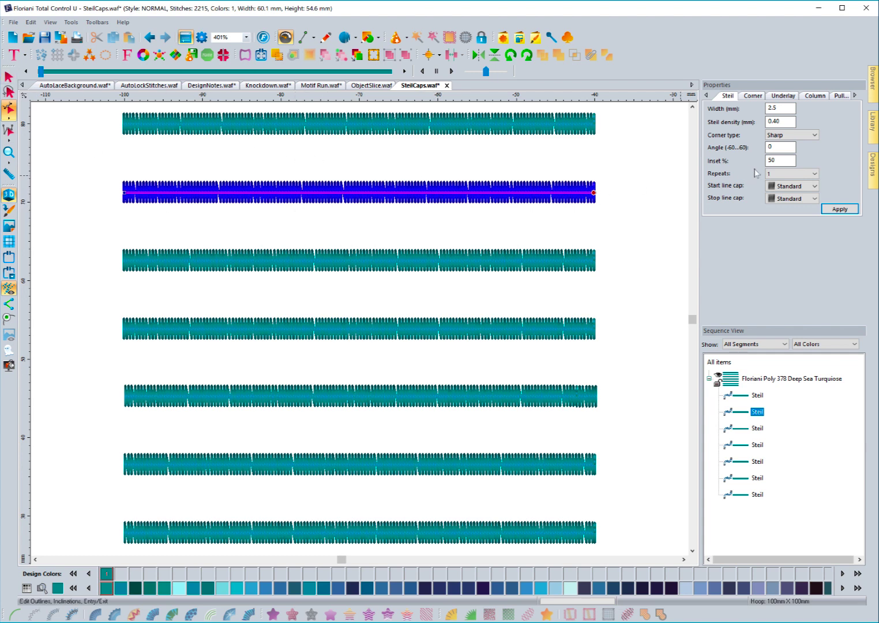
pyautogui.click(815, 187)
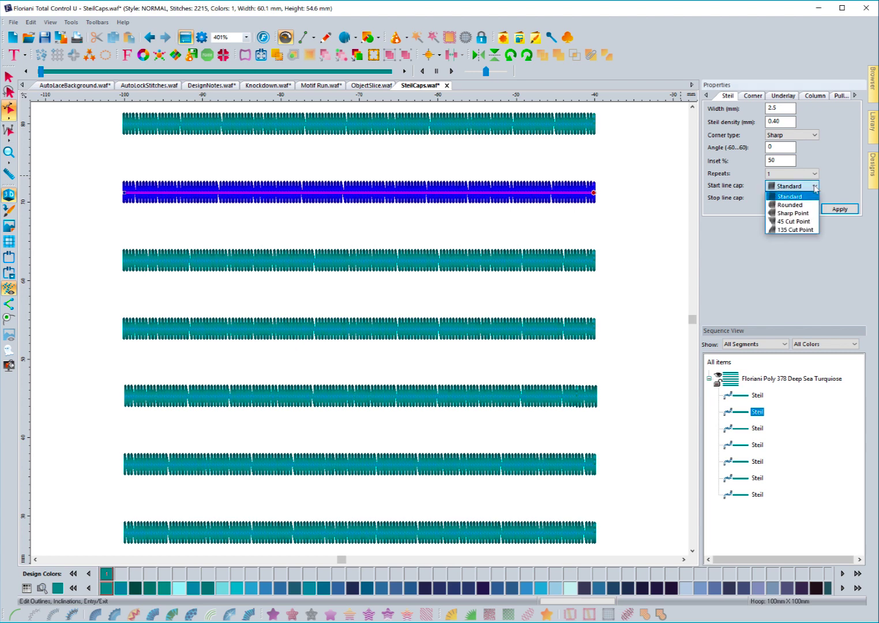
pyautogui.click(788, 205)
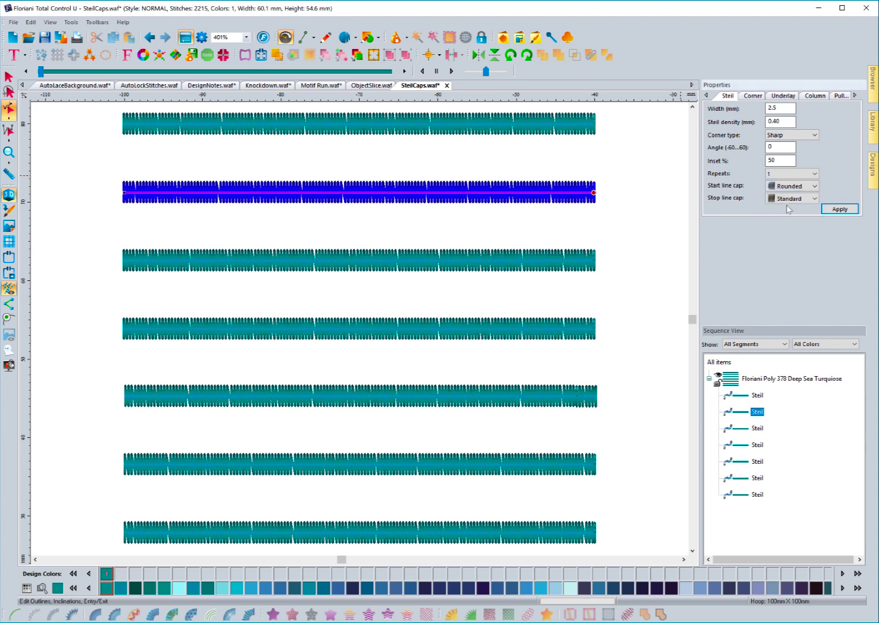
pyautogui.click(816, 199)
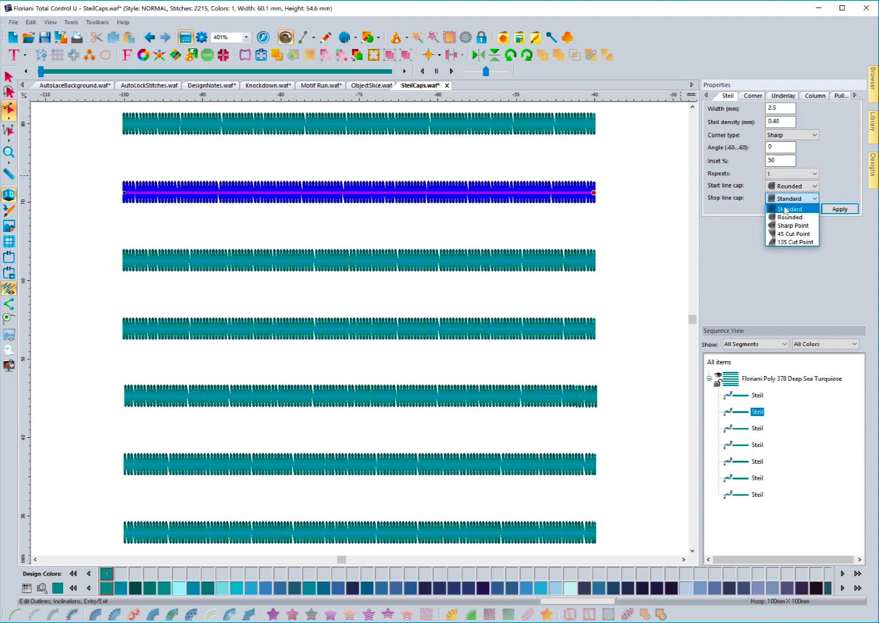
pyautogui.click(788, 219)
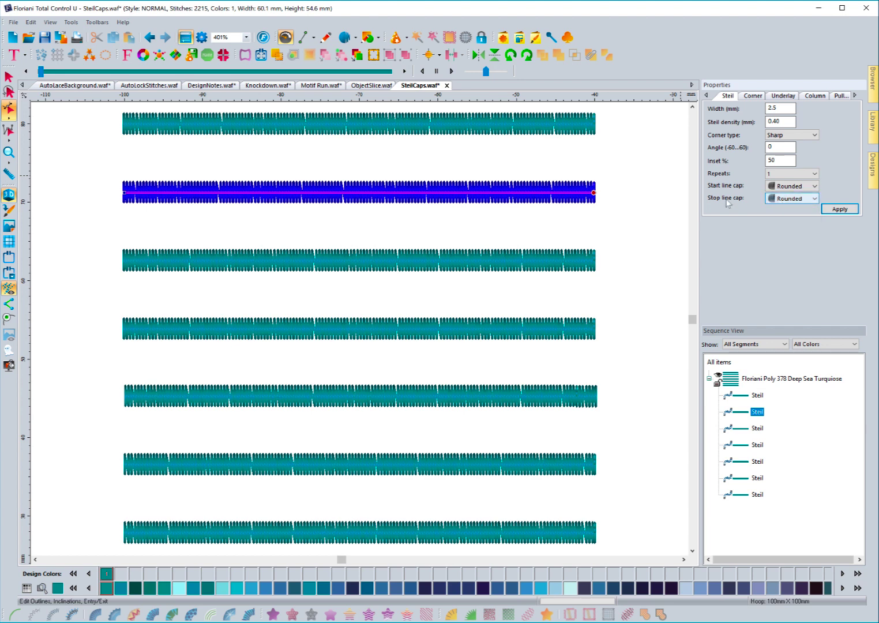
pyautogui.click(835, 210)
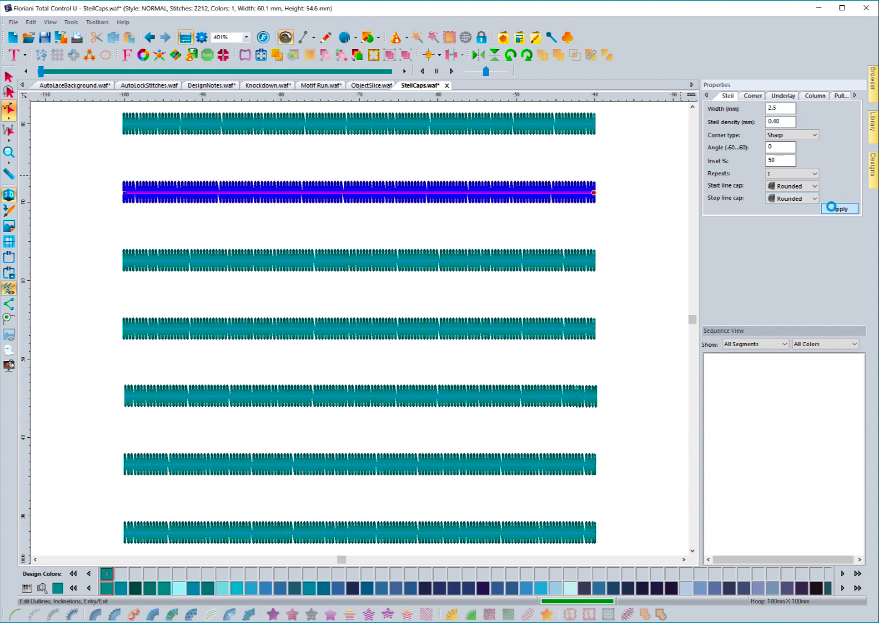
pyautogui.click(624, 218)
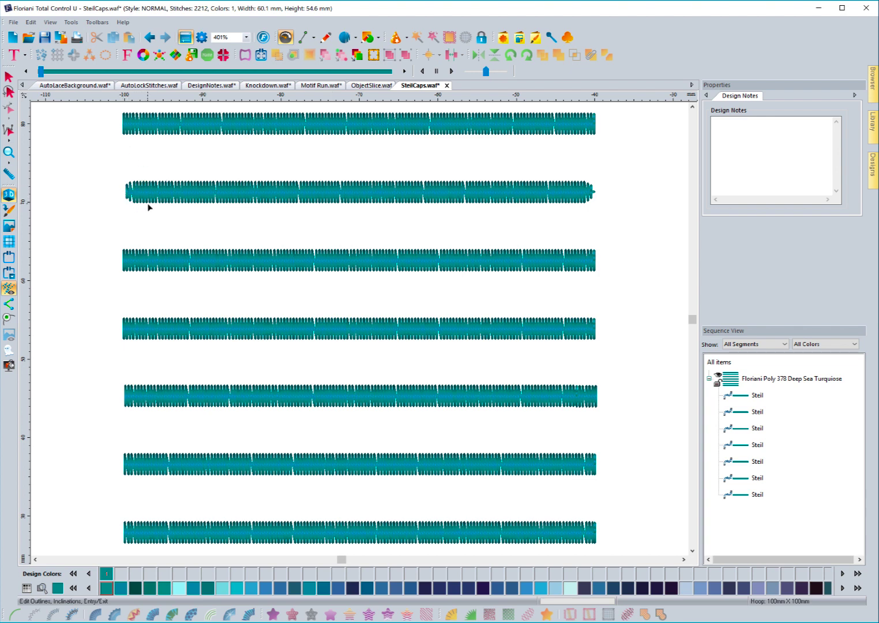
pyautogui.press('Escape')
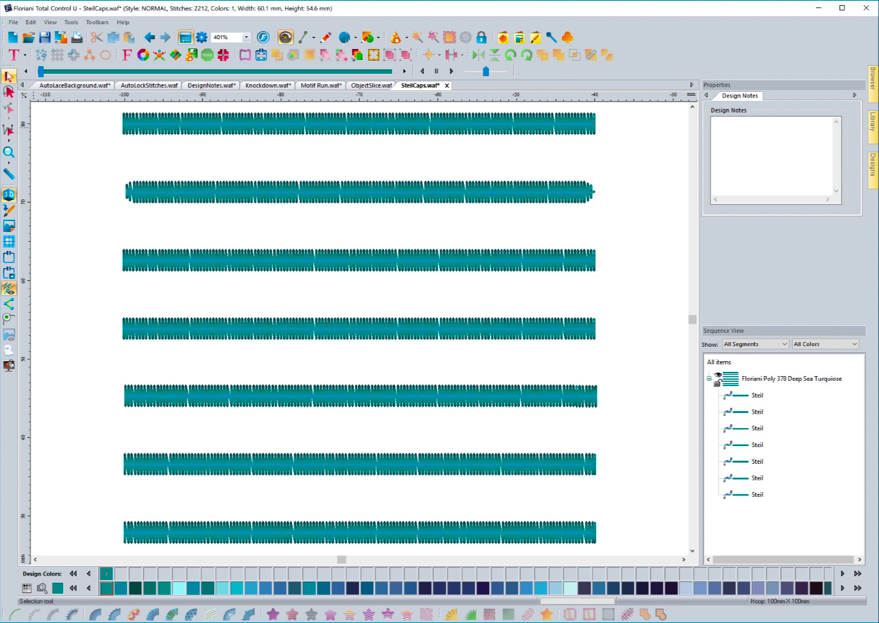
# Step: Set both the start and stop line caps of the third Steil bar from the top to Sharp Point
pyautogui.click(249, 270)
pyautogui.click(784, 186)
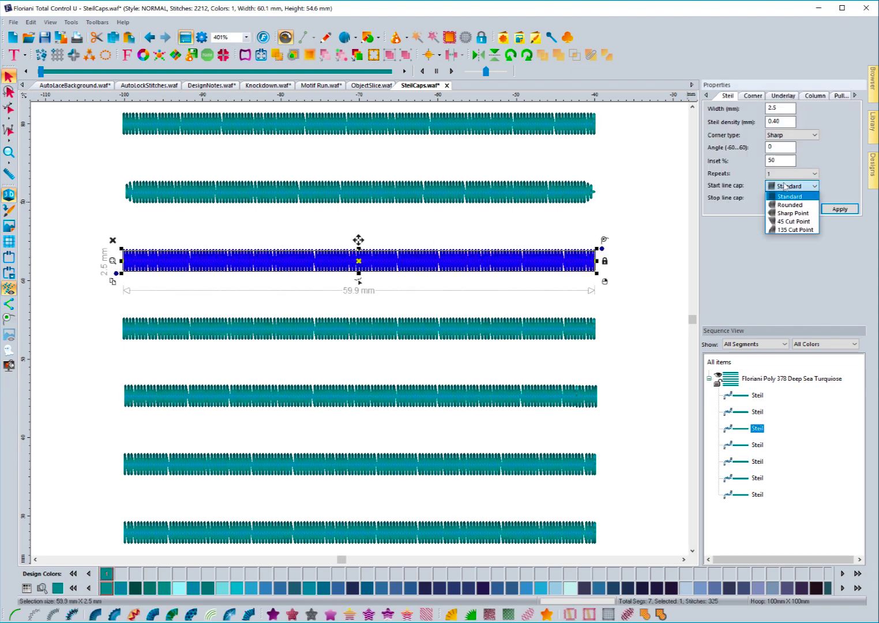
pyautogui.click(791, 213)
pyautogui.click(789, 198)
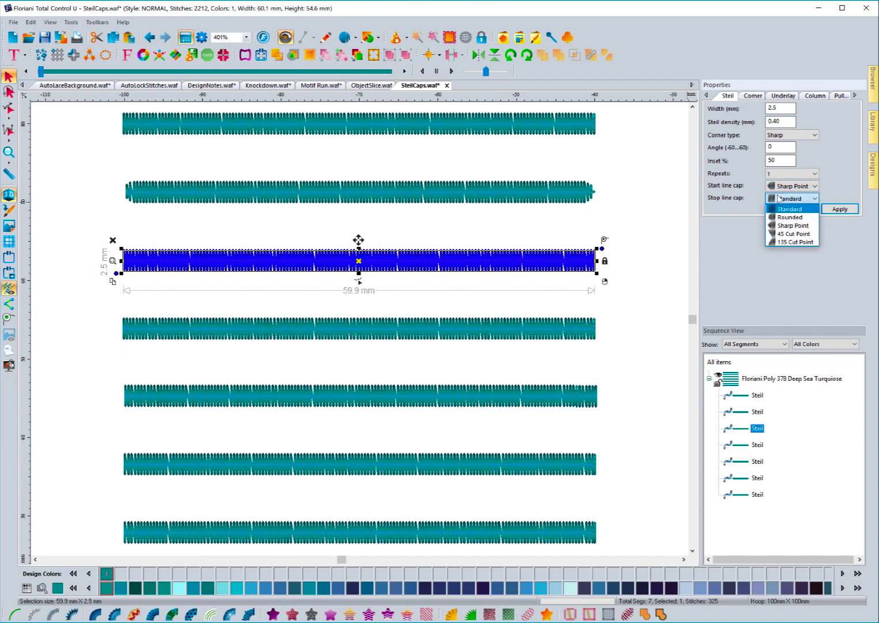
pyautogui.click(786, 225)
pyautogui.click(841, 209)
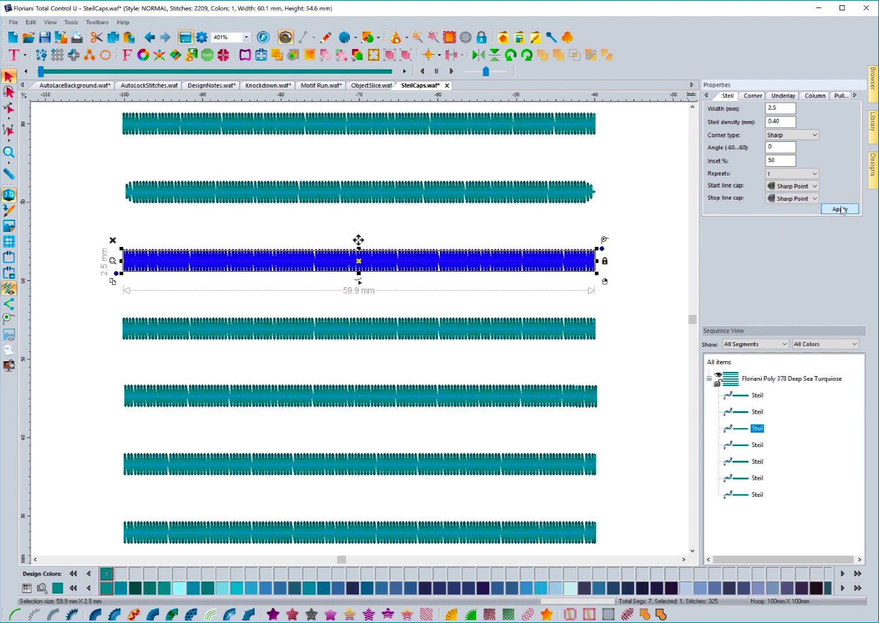
pyautogui.click(641, 235)
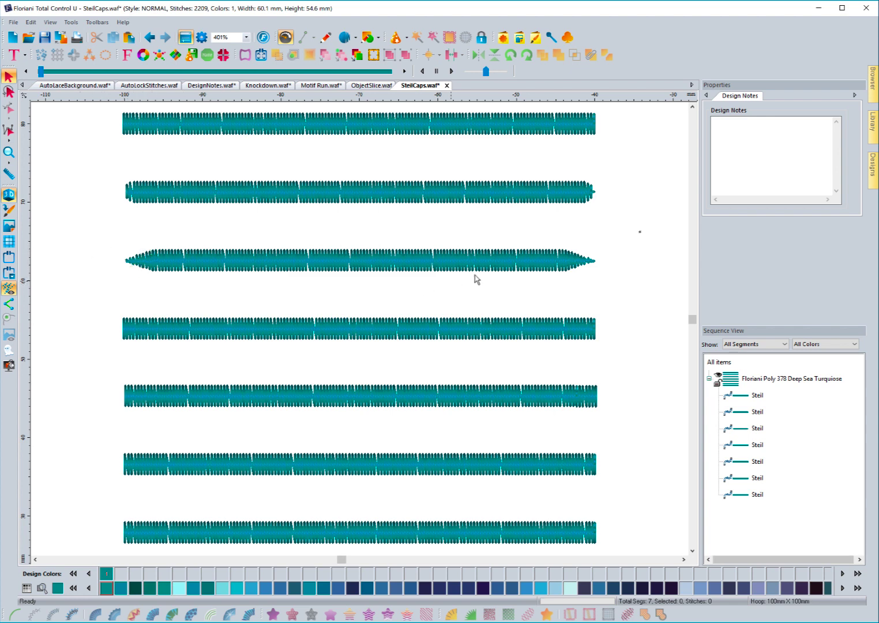
# Step: Set both the start and stop line caps of the fourth Steil bar from the top to 45 Cut Point
pyautogui.click(582, 324)
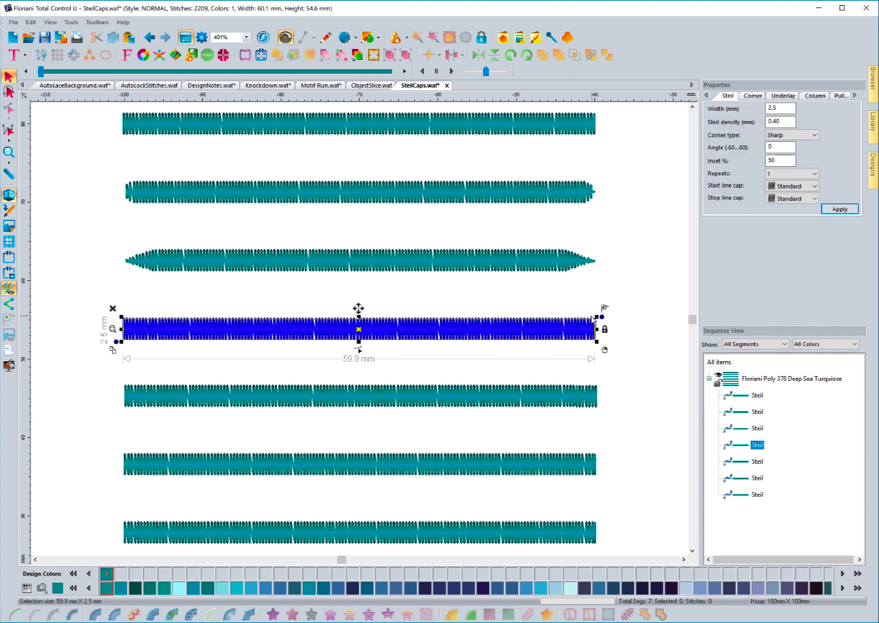
pyautogui.click(813, 186)
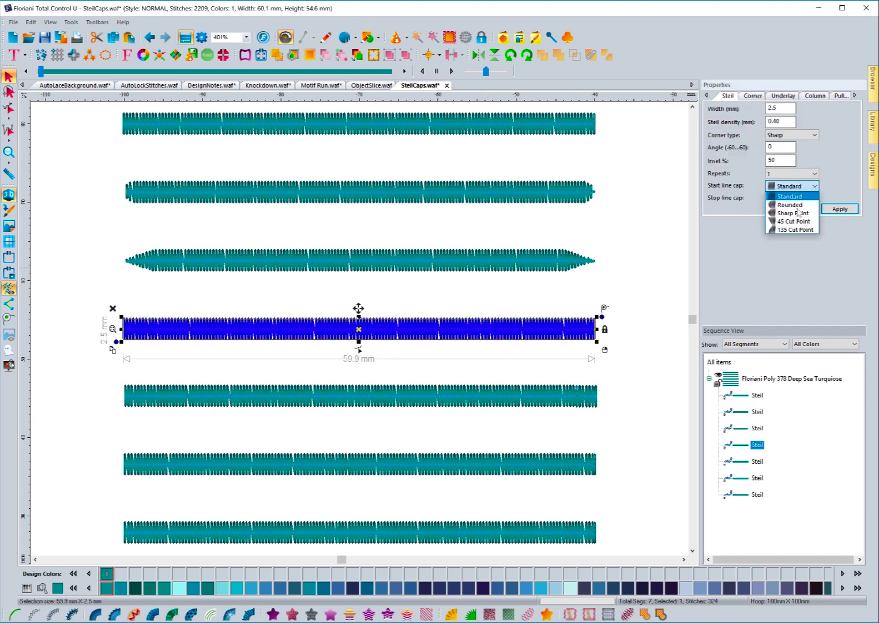
pyautogui.click(790, 223)
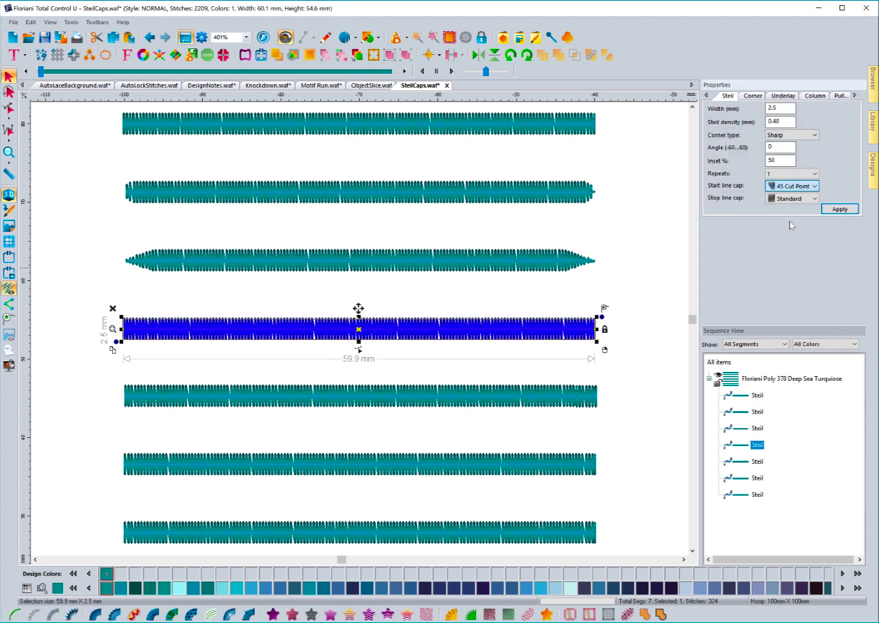
pyautogui.click(790, 199)
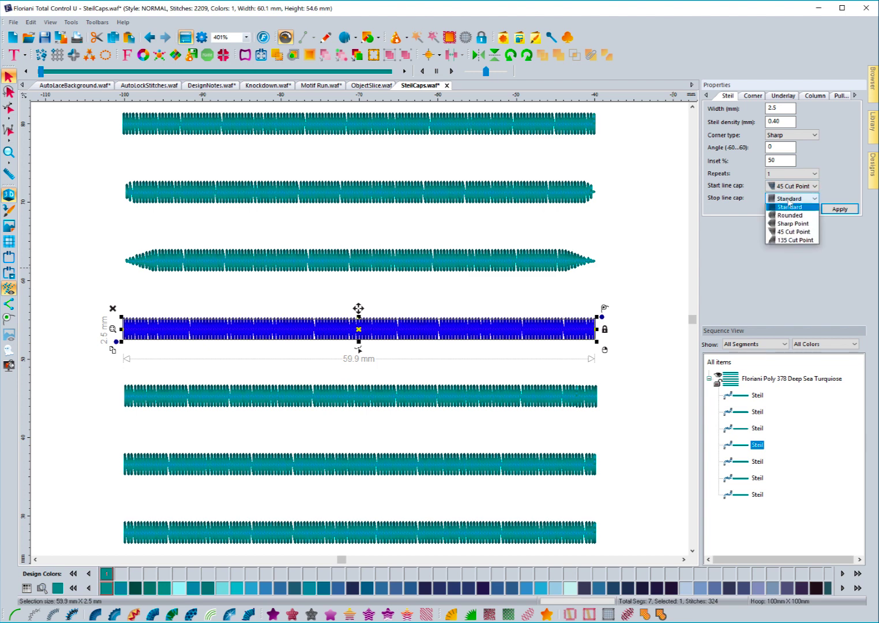
pyautogui.click(792, 231)
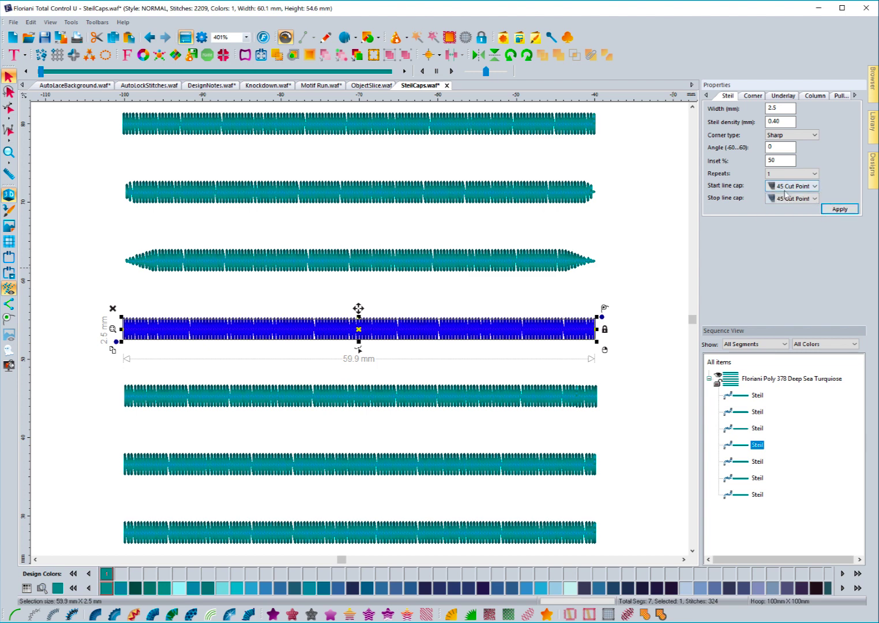
pyautogui.click(840, 208)
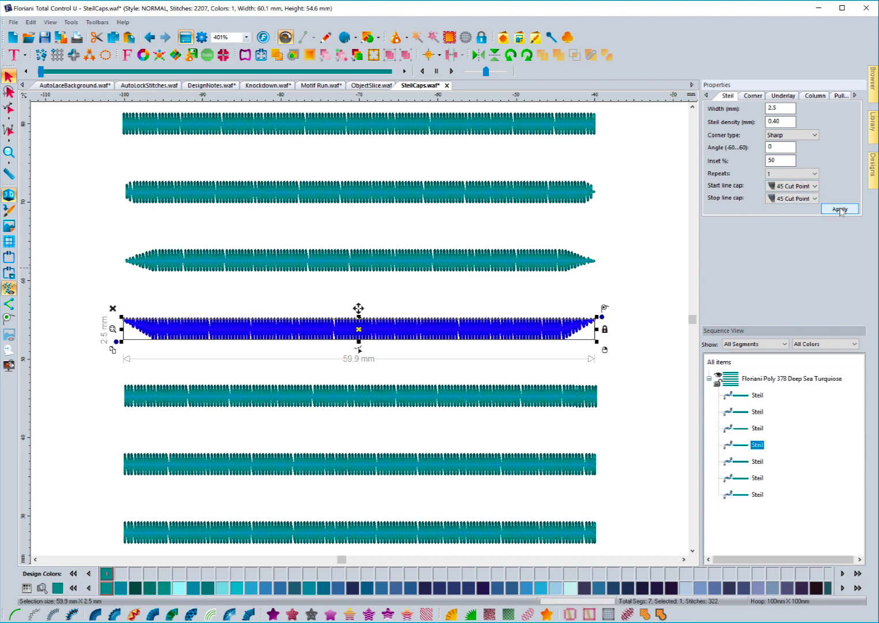
pyautogui.click(652, 254)
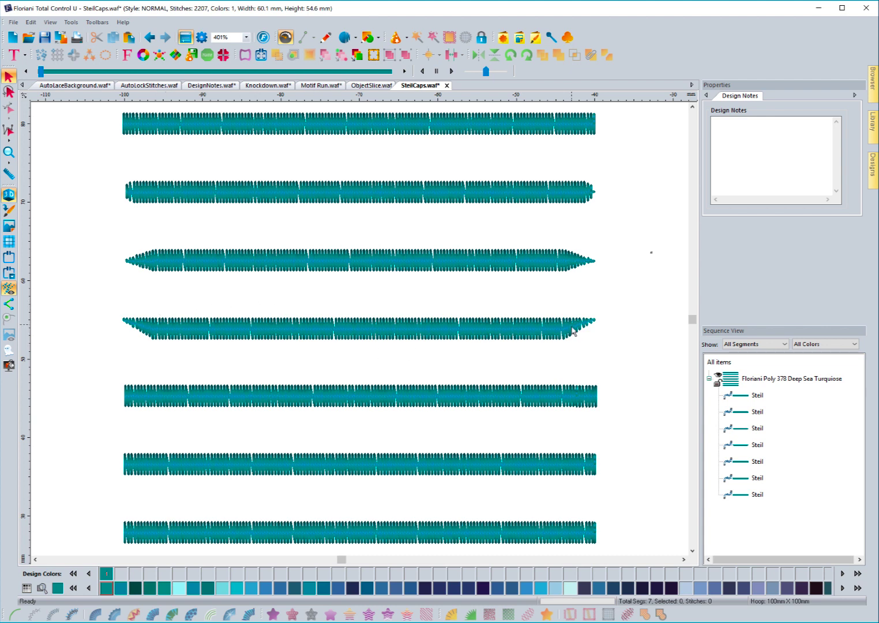
# Step: Set both the start and stop line caps of the fifth Steil bar from the top to 135 Cut Point
pyautogui.click(501, 386)
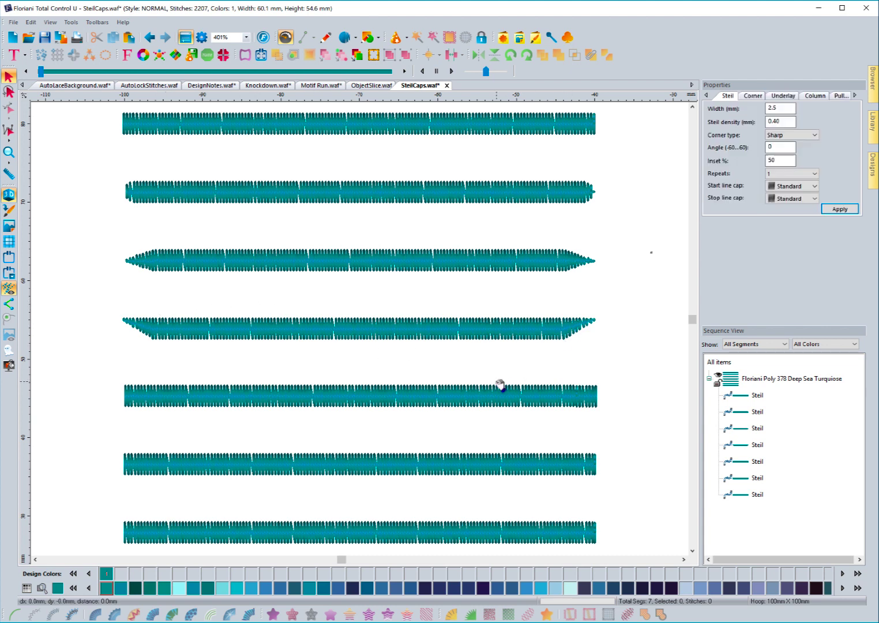
pyautogui.click(792, 186)
pyautogui.click(784, 230)
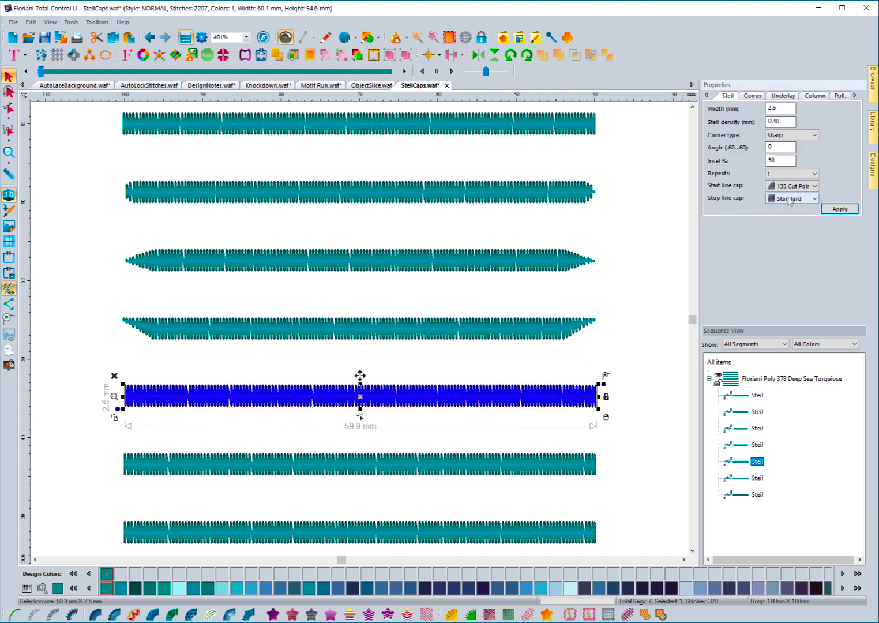
pyautogui.click(791, 198)
pyautogui.click(790, 242)
pyautogui.click(834, 209)
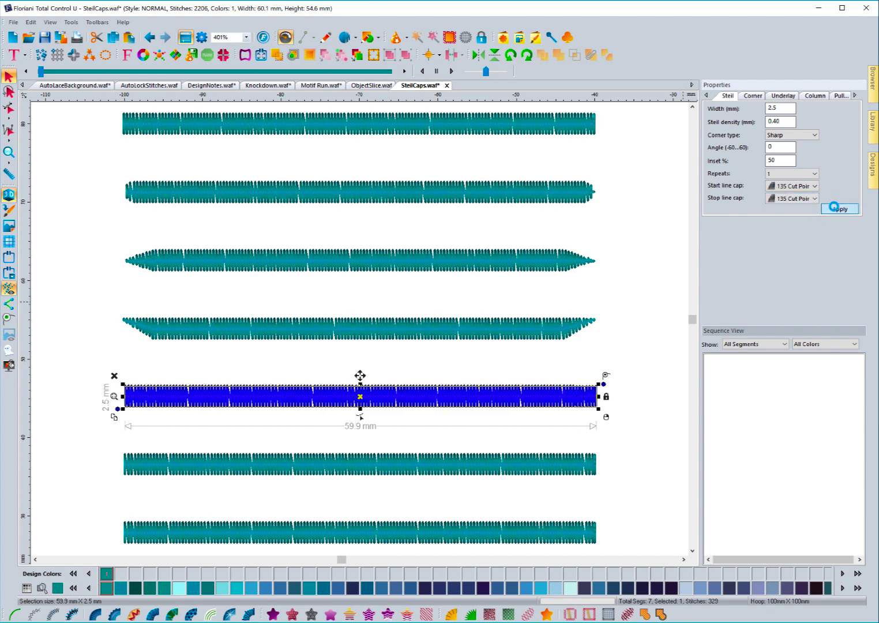
pyautogui.click(581, 347)
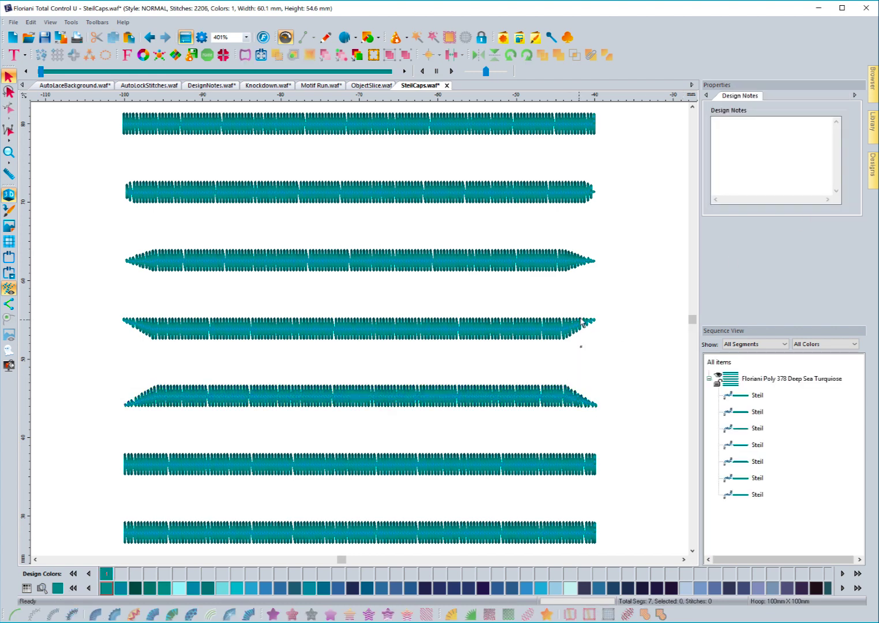
# Step: Give the sixth Steil bar from the top a 45 Cut Point start line cap and a 135 Cut Point stop line cap
pyautogui.click(466, 459)
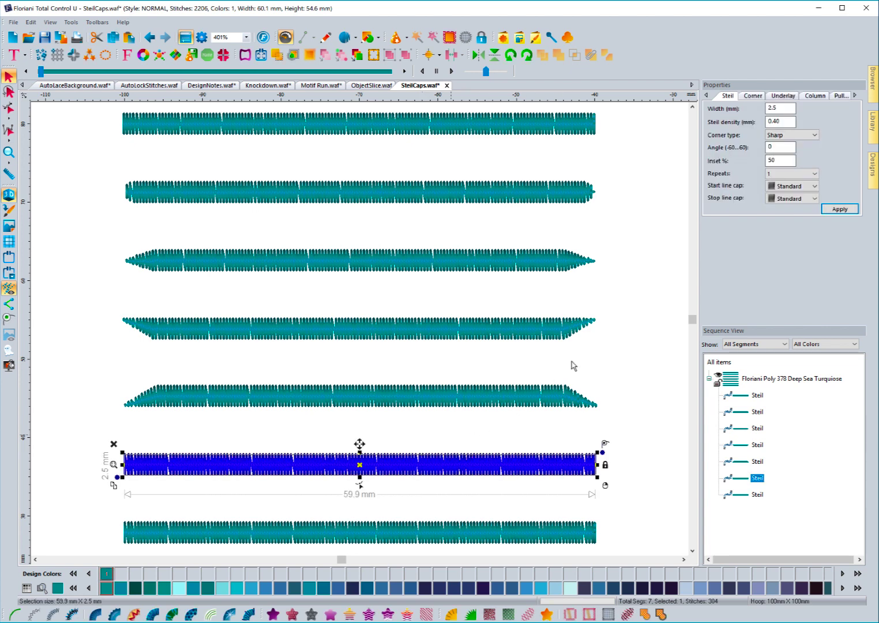
pyautogui.click(809, 187)
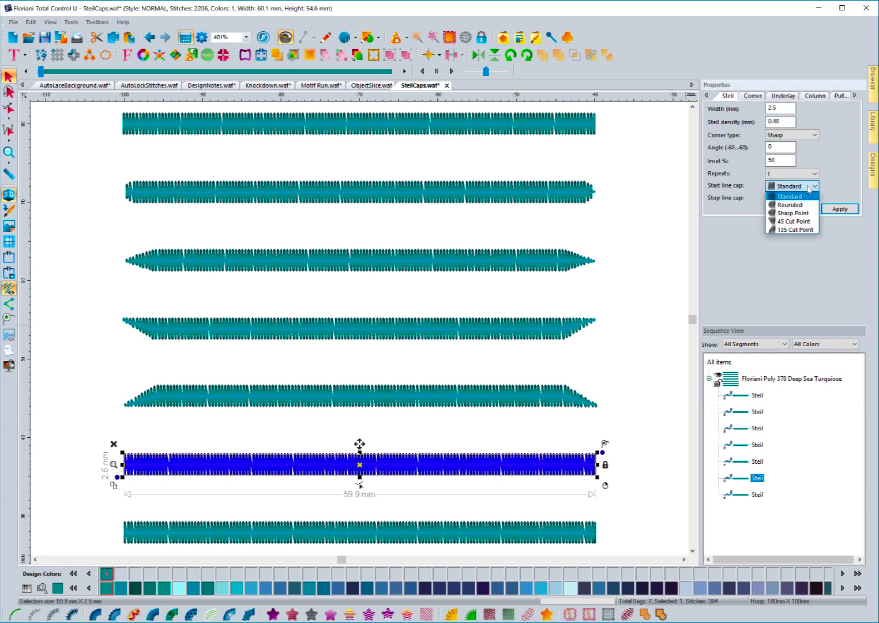
pyautogui.click(790, 223)
pyautogui.click(786, 199)
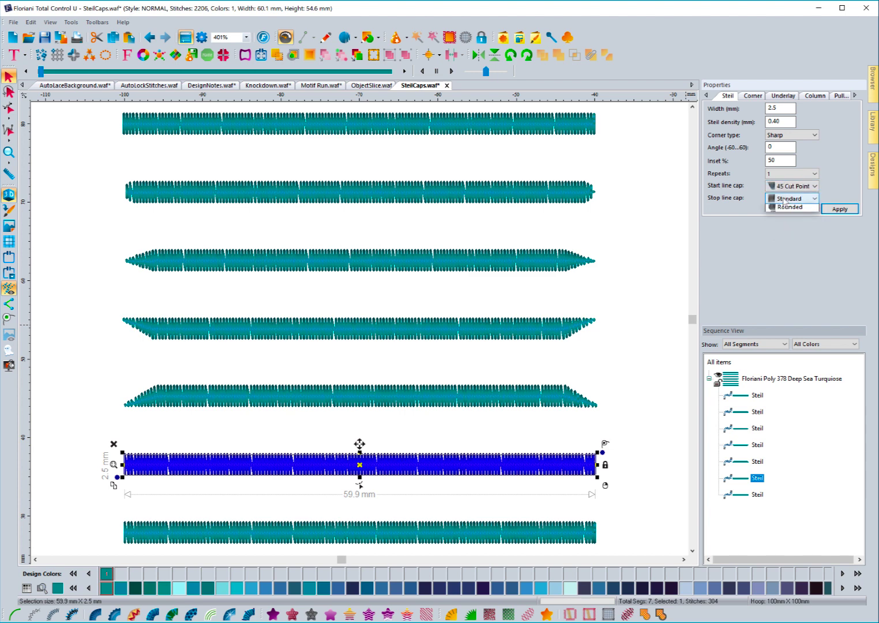
pyautogui.click(793, 242)
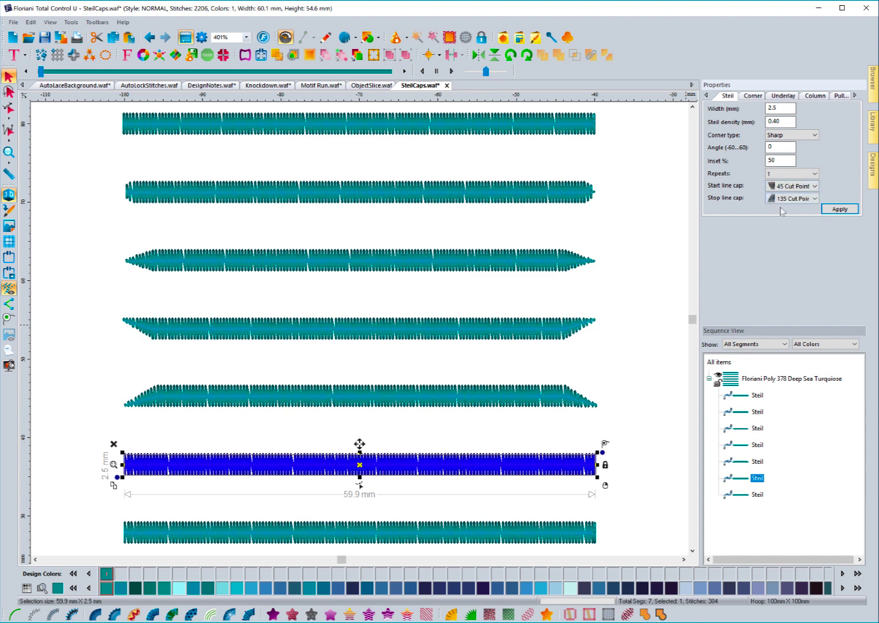
pyautogui.click(833, 210)
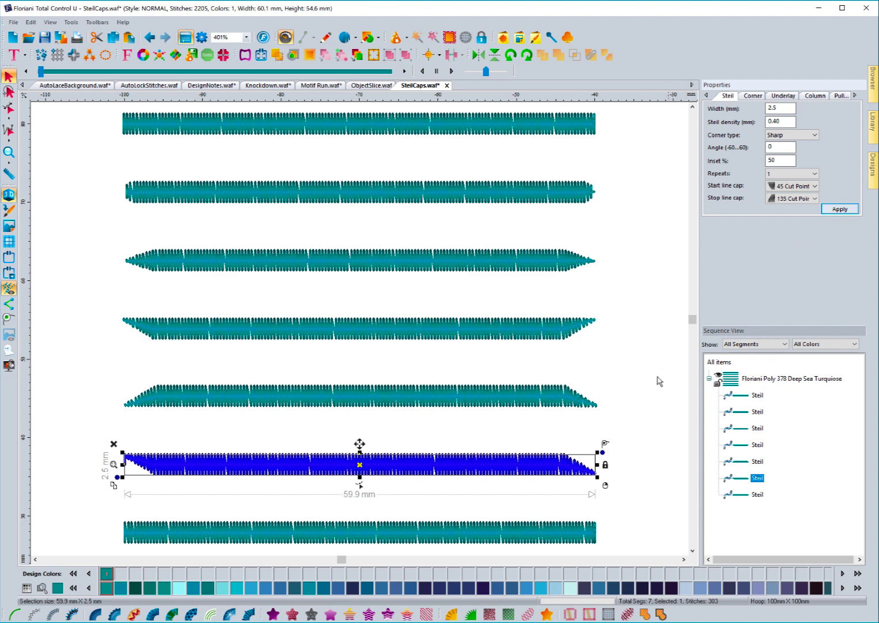
pyautogui.click(638, 398)
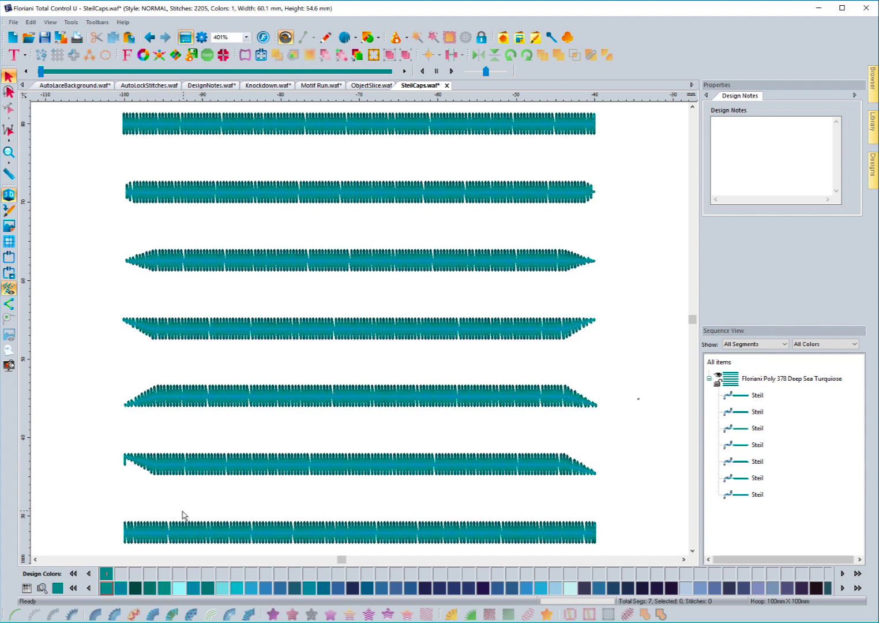
# Step: Adjust the start point of the sixth Steil bar's outline slightly to clean up its start cap
pyautogui.click(167, 476)
pyautogui.press('e')
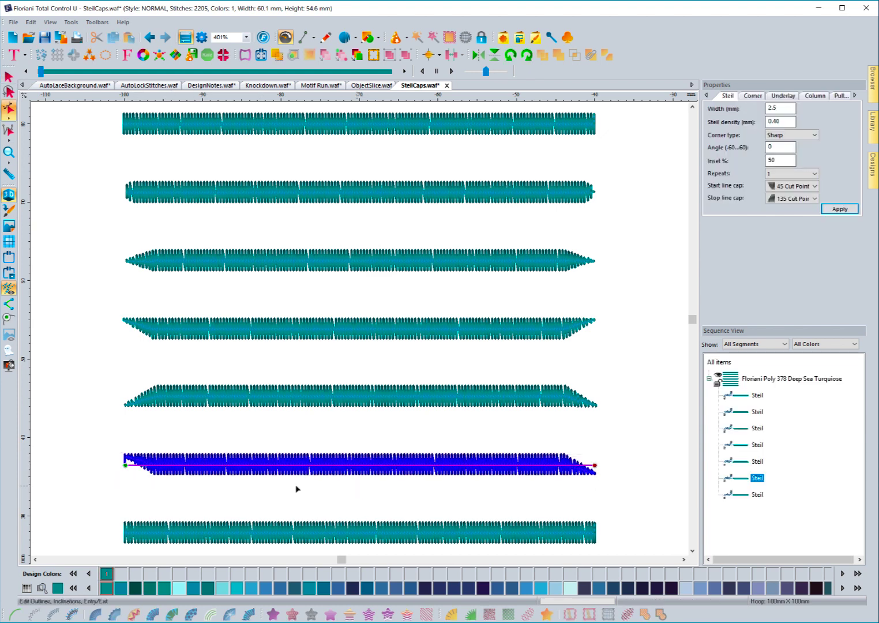
pyautogui.moveTo(125, 465); pyautogui.dragTo(151, 467)
pyautogui.press('Escape')
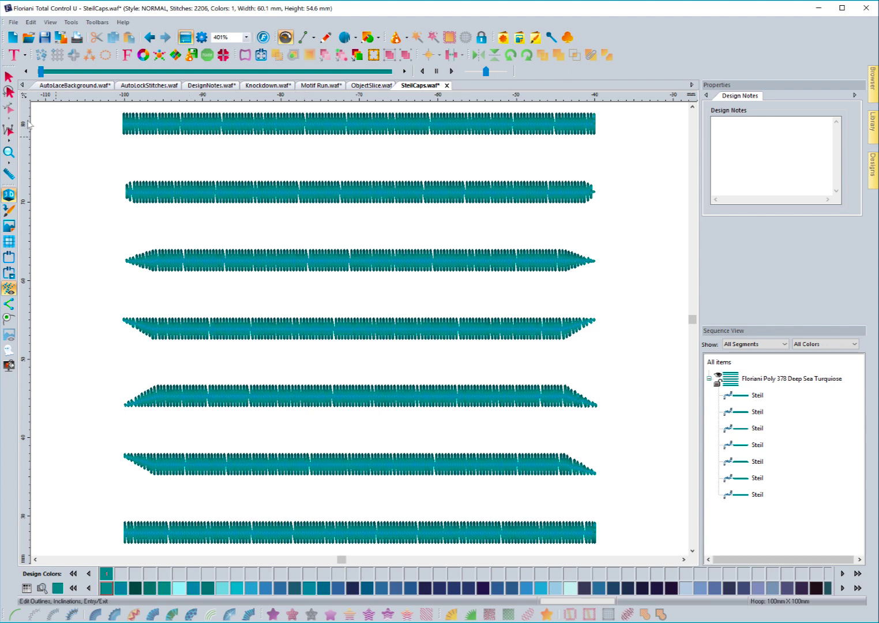
# Step: Give the bottom Steil bar a Sharp Point start line cap and a Rounded stop line cap
pyautogui.click(8, 76)
pyautogui.click(339, 530)
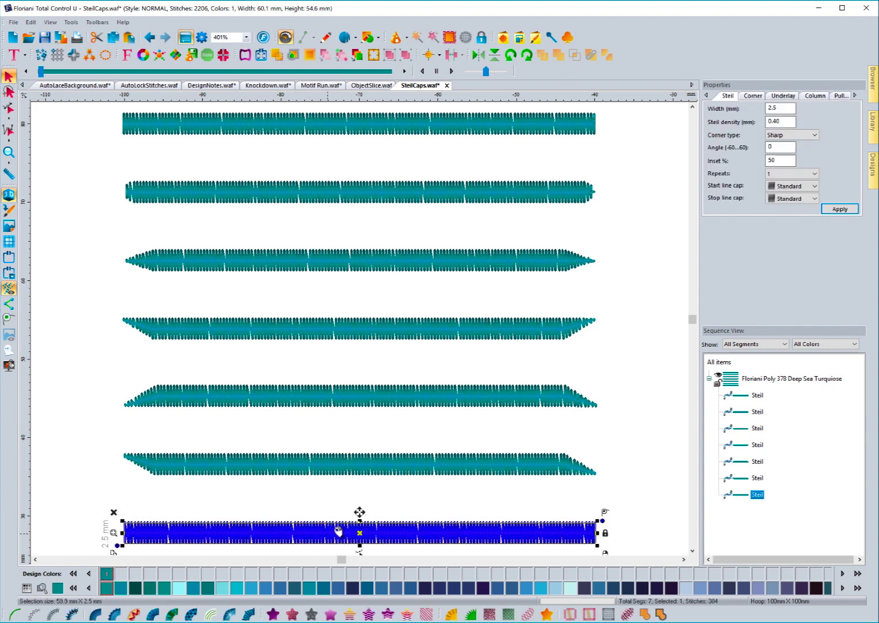
pyautogui.click(779, 186)
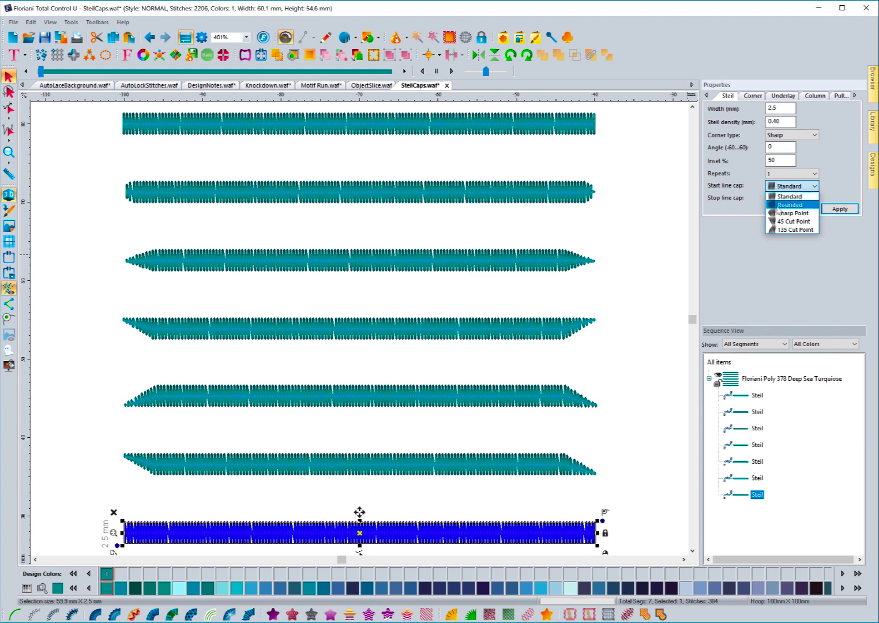
pyautogui.click(788, 213)
pyautogui.click(788, 198)
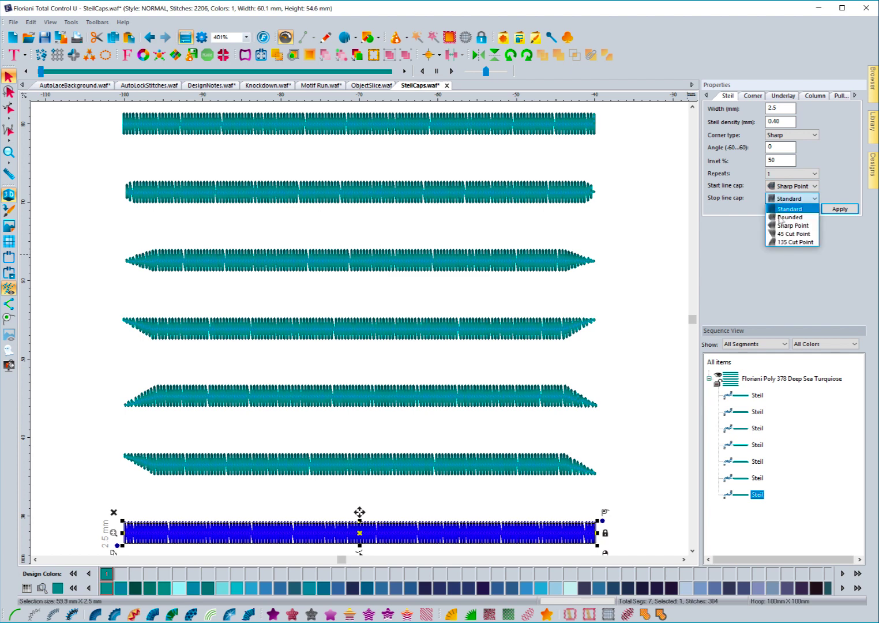
pyautogui.click(782, 217)
pyautogui.click(836, 210)
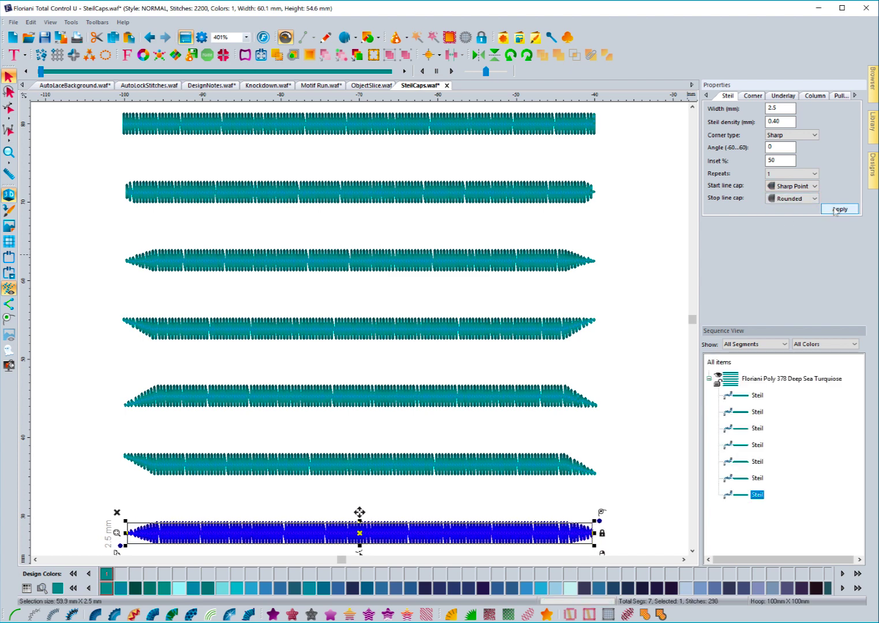
pyautogui.click(609, 333)
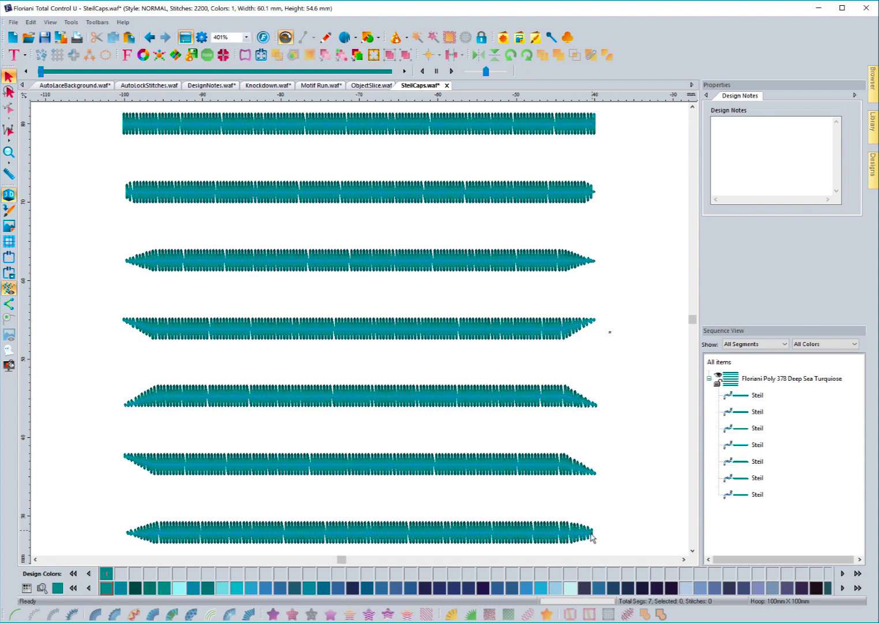
# Step: Change the bottom Steil bar's stop line cap to Standard and clear the selection
pyautogui.click(344, 546)
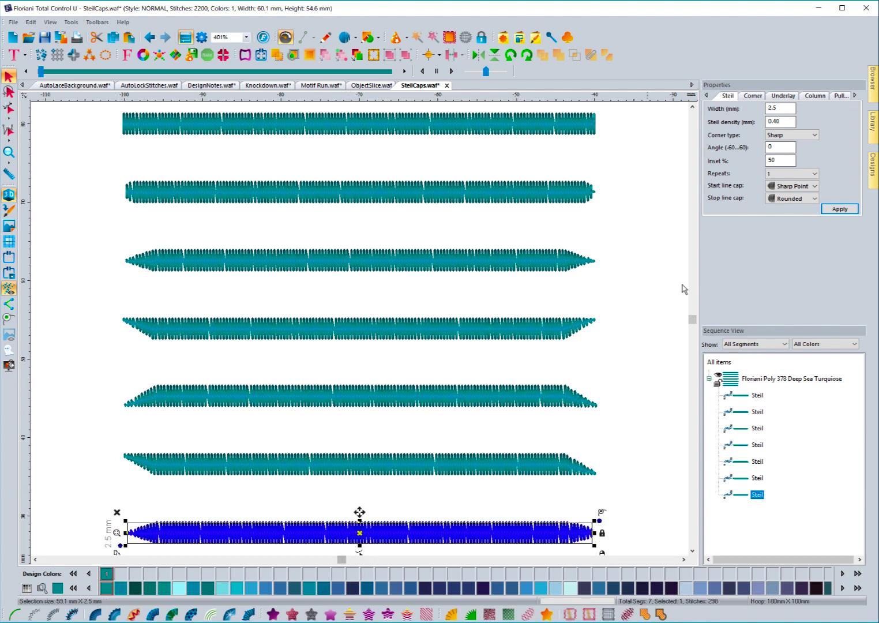
pyautogui.click(779, 199)
pyautogui.click(785, 213)
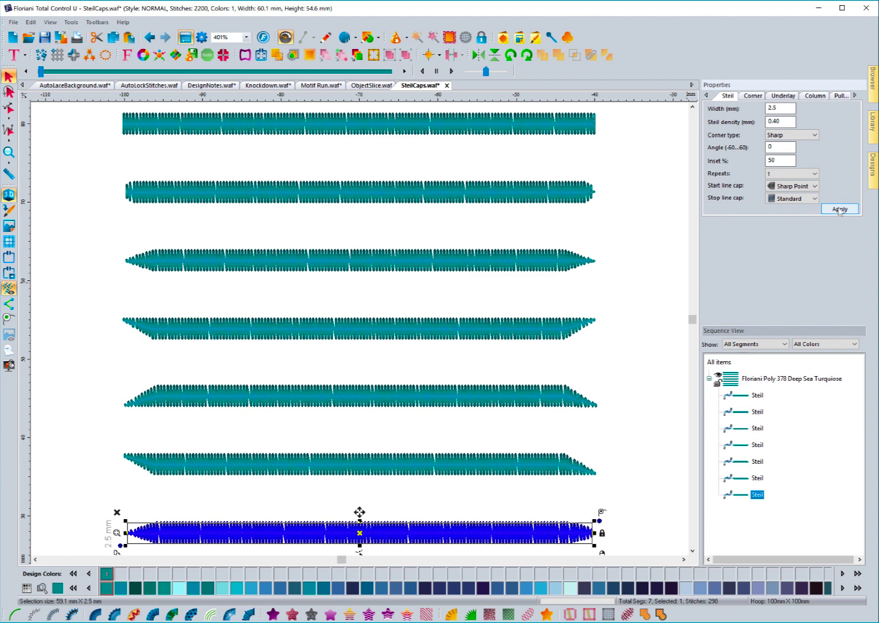
pyautogui.click(839, 209)
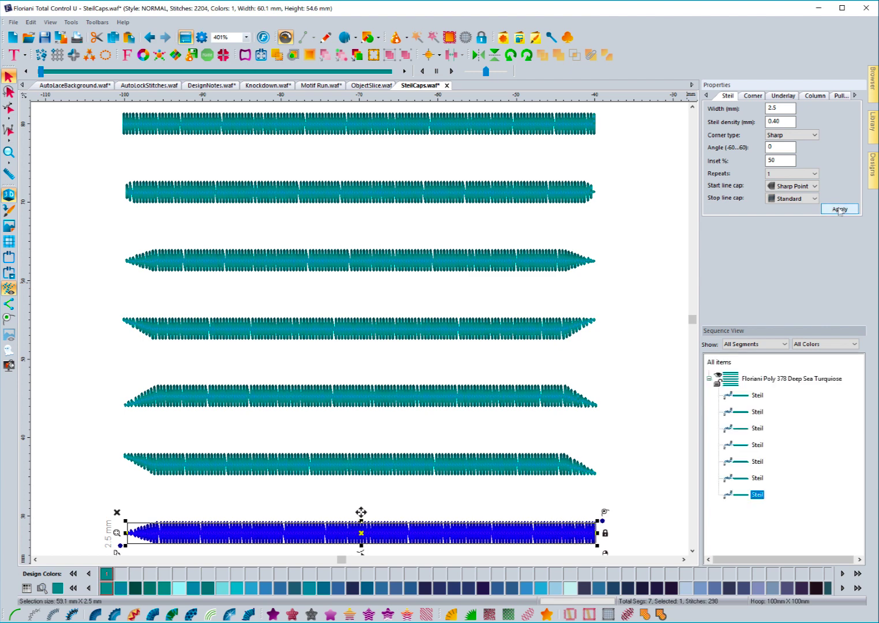
pyautogui.click(606, 541)
# Step: Reselect the bottom Steil bar and change its stop line cap to Sharp Point
pyautogui.click(596, 543)
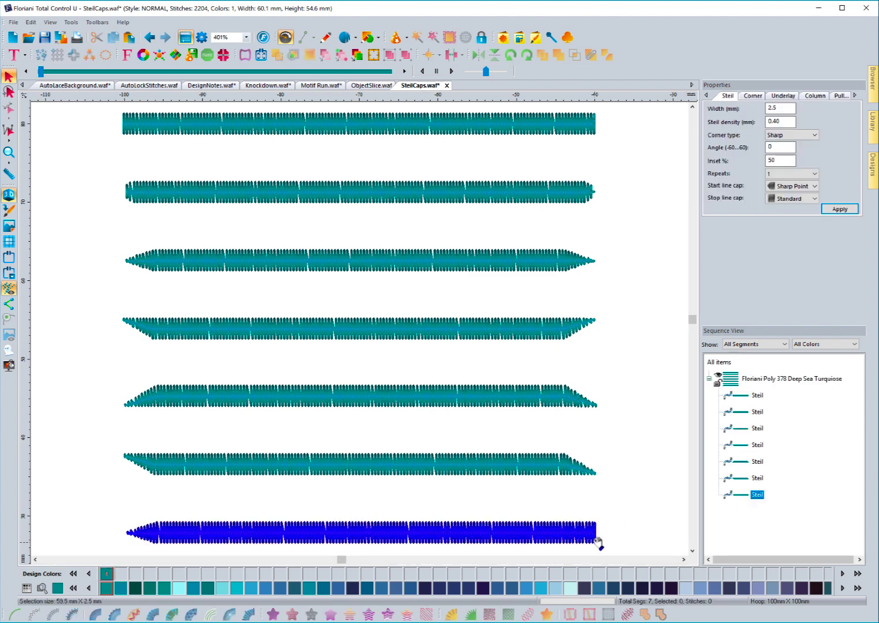
pyautogui.click(777, 199)
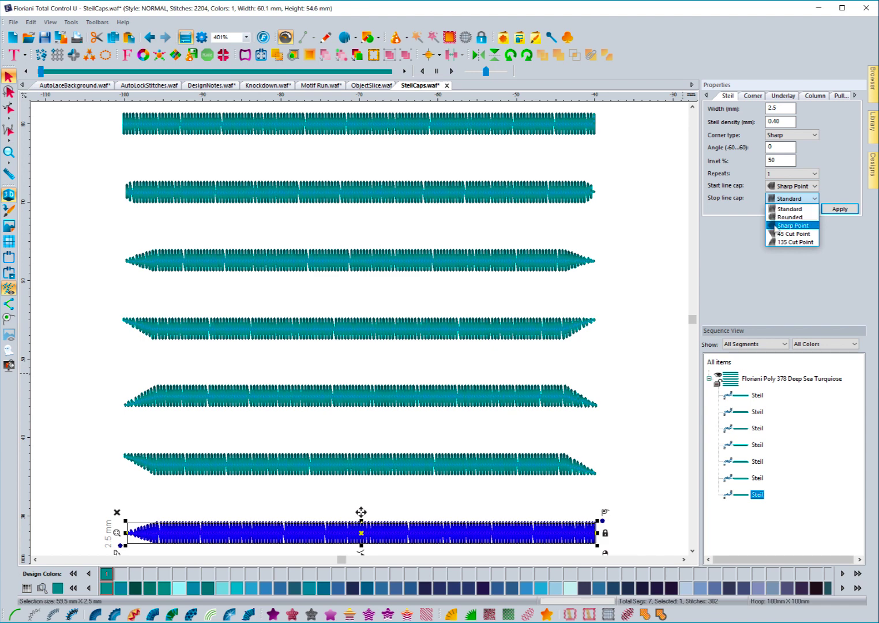
pyautogui.click(776, 226)
pyautogui.click(839, 210)
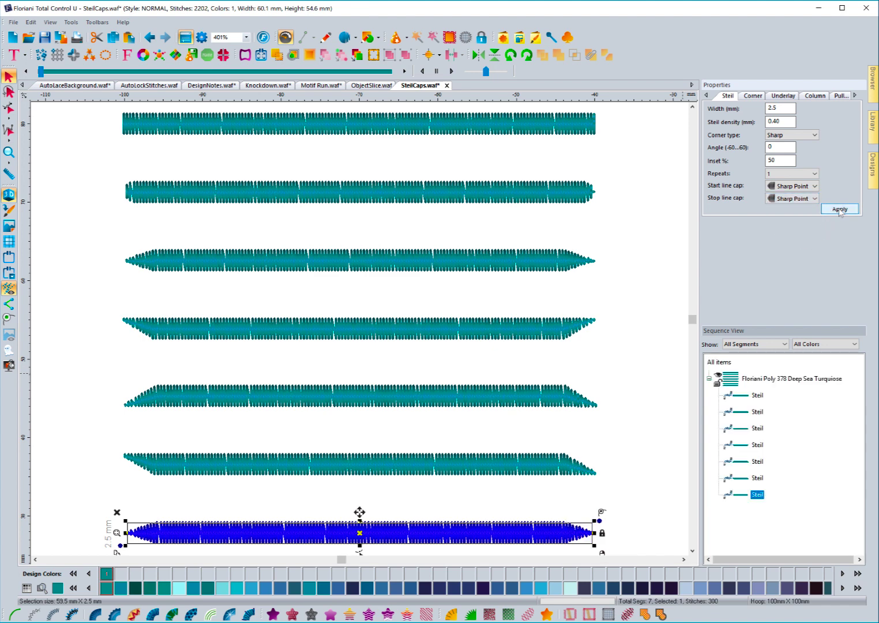
# Step: Set the bottom Steil bar's stop line cap to 45 Cut Point and clear the selection
pyautogui.click(786, 198)
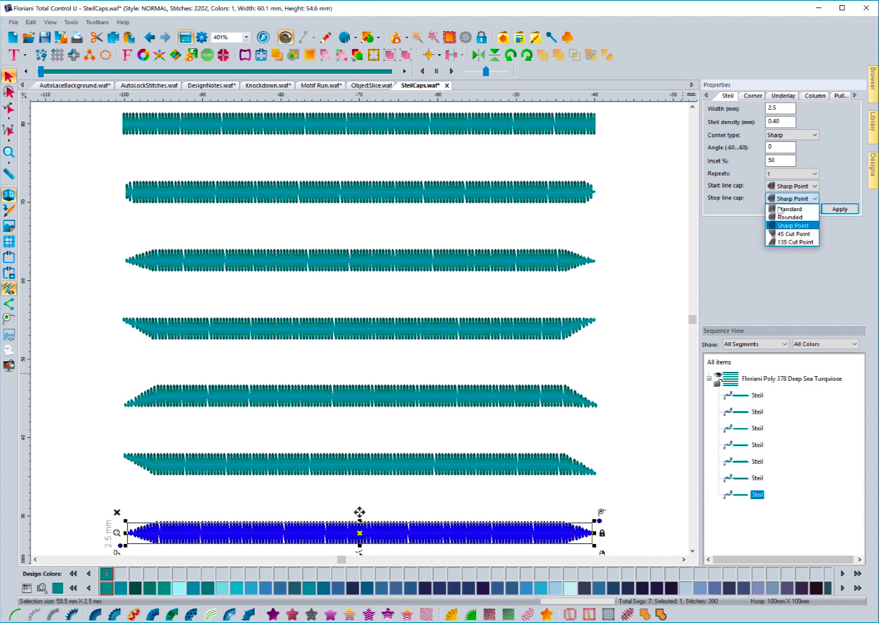
pyautogui.click(781, 234)
pyautogui.click(835, 210)
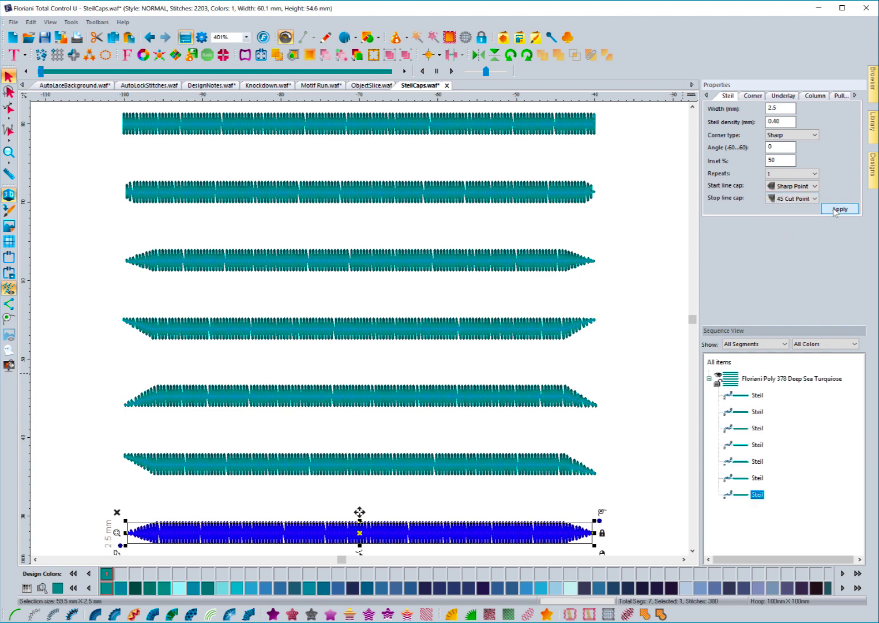
pyautogui.click(473, 494)
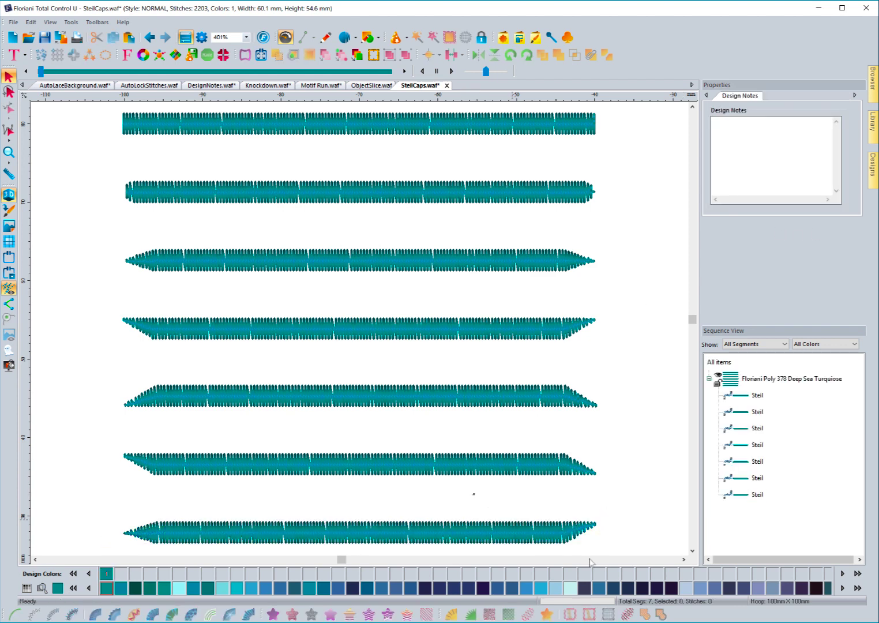